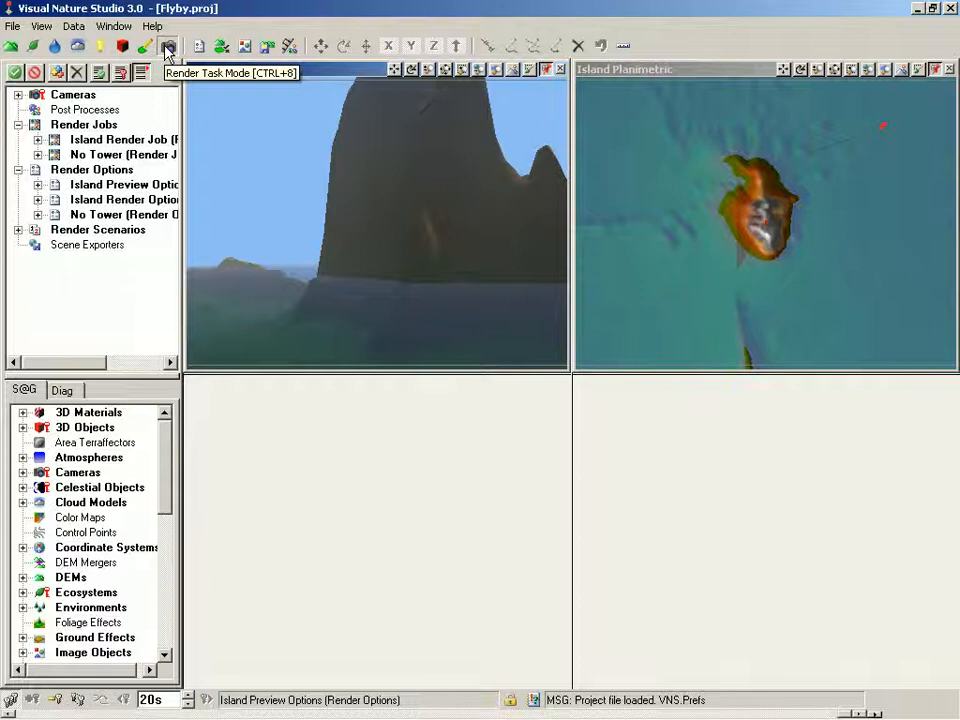
- Add a new render job and name it MainFinal
right_click(88, 128)
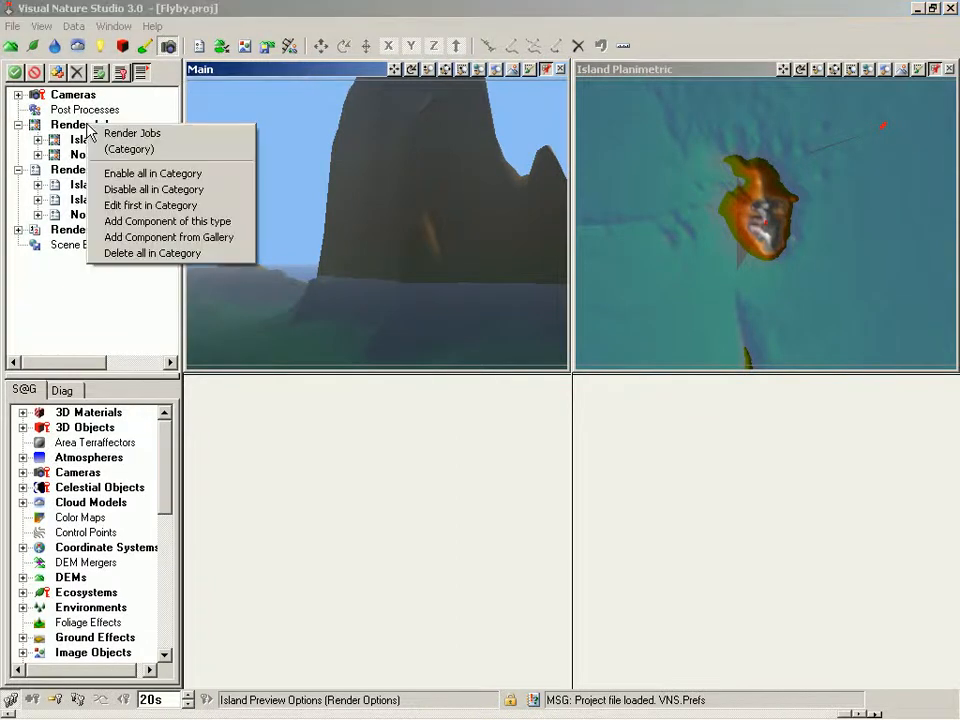
click(175, 228)
drag(330, 452, 248, 441)
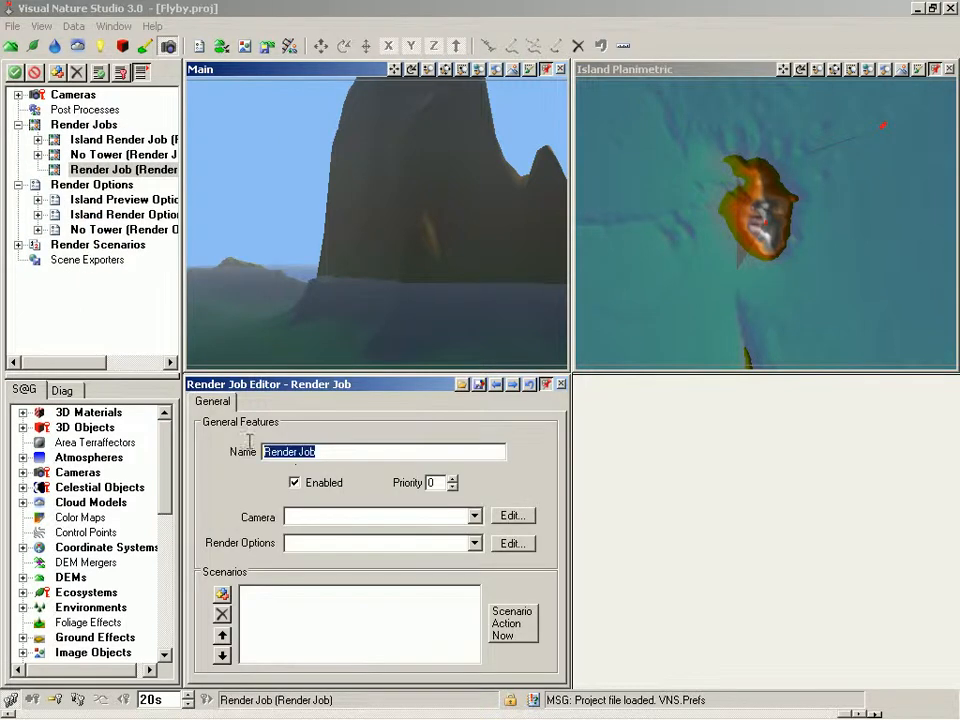
text(MainFinal)
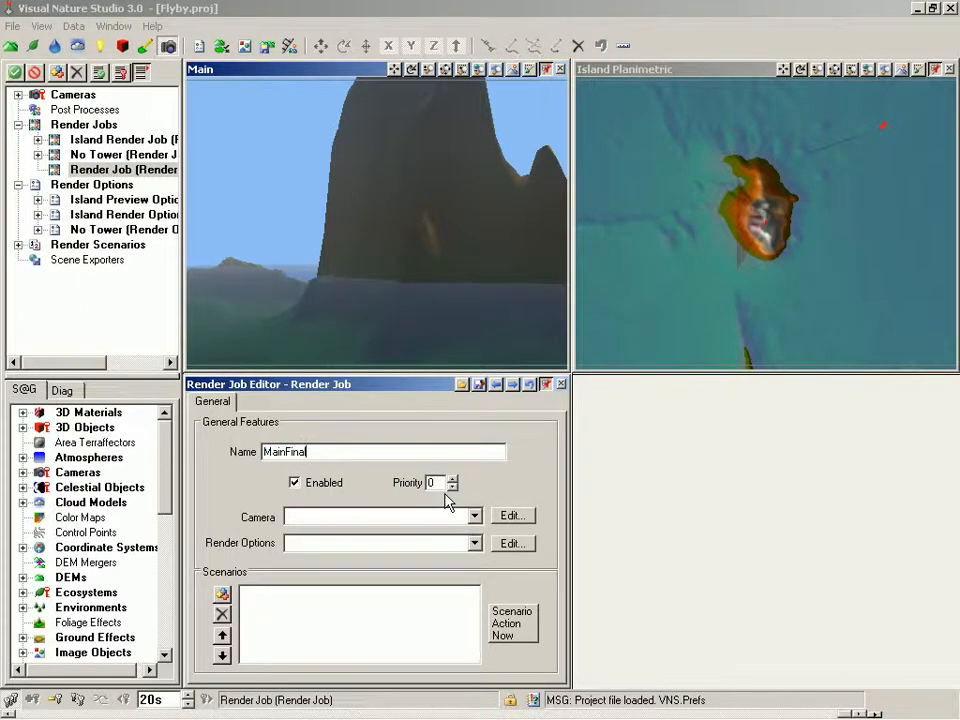
key(Return)
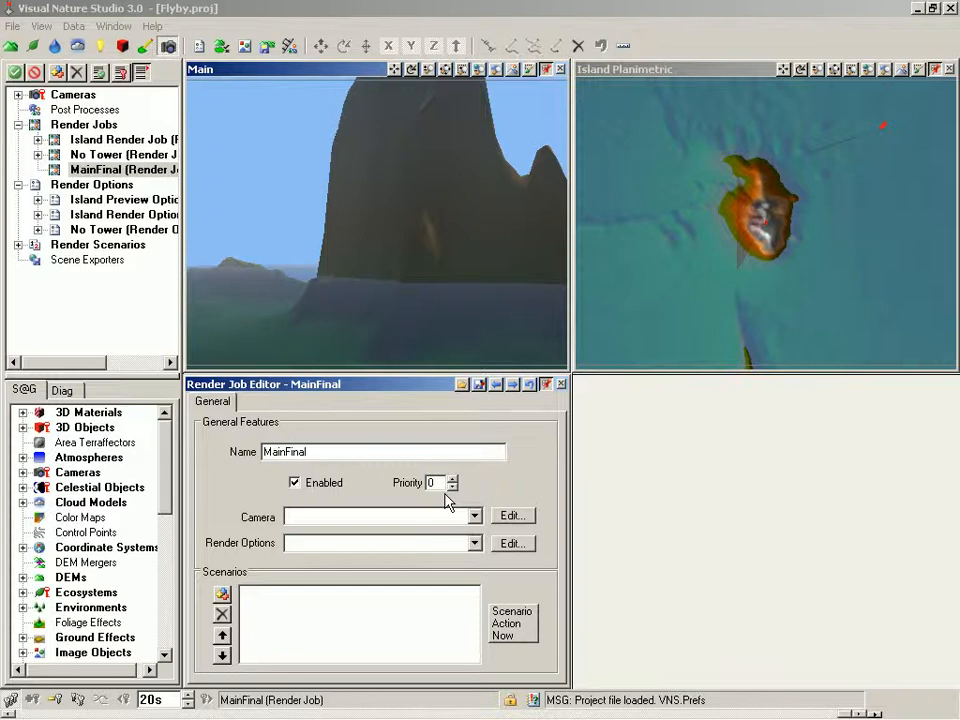
- Assign the Main camera to the MainFinal render job and create new render options for it
click(474, 516)
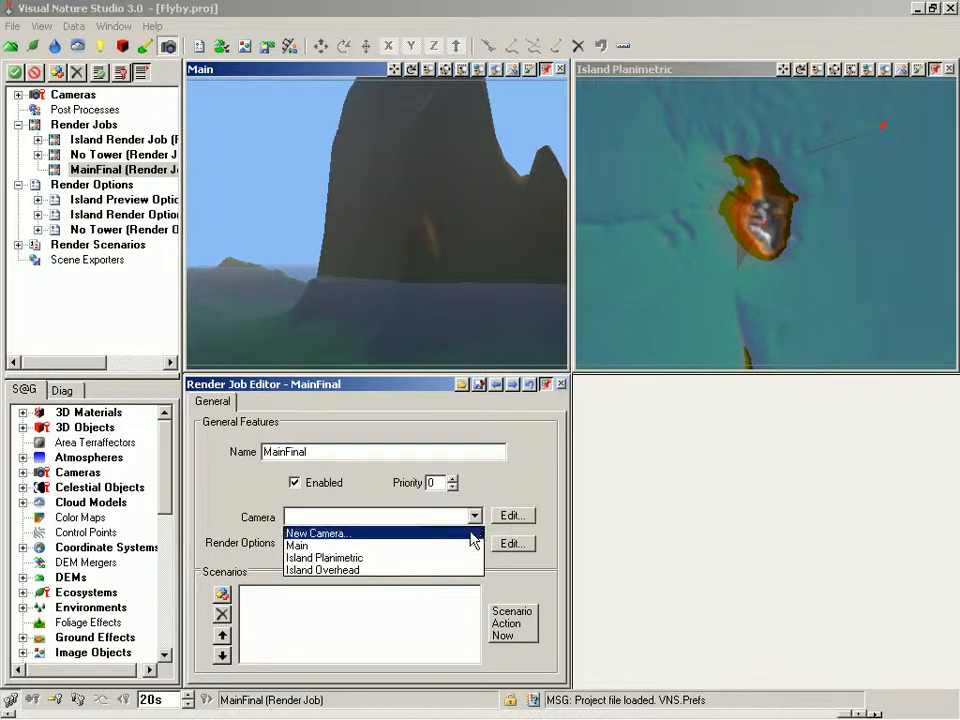
click(474, 545)
click(474, 543)
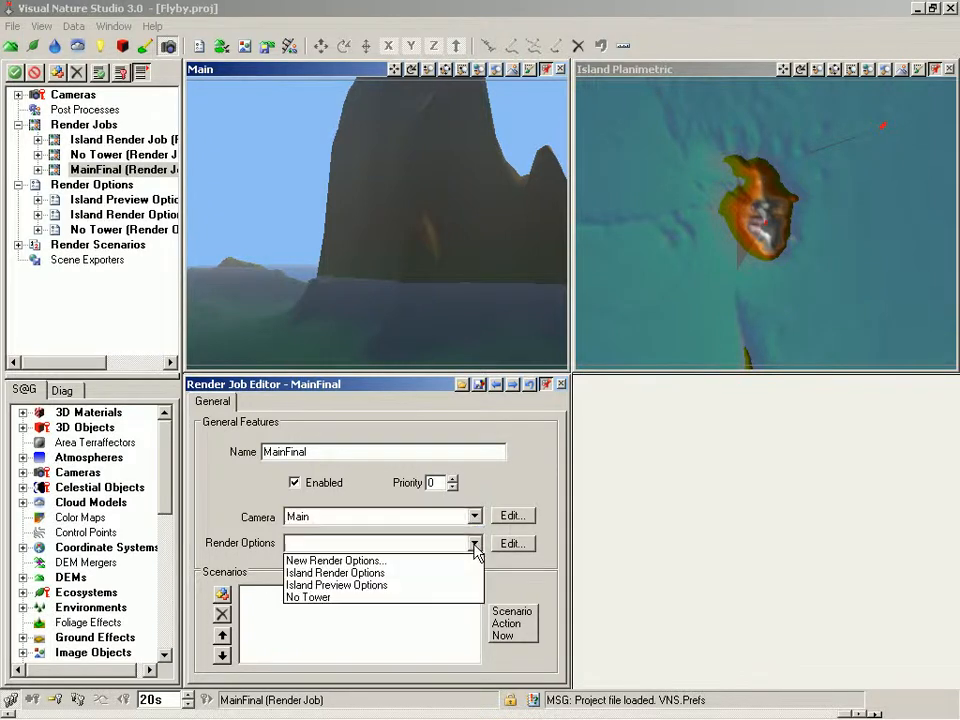
click(467, 560)
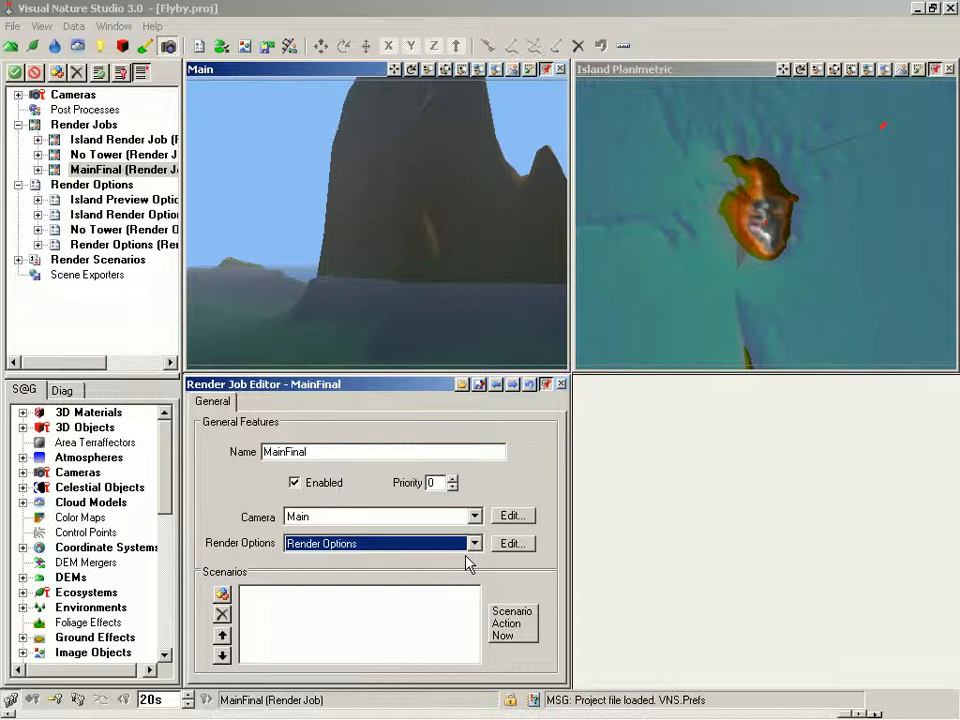
- Open the job's new render options for editing and rename them MainFinal
click(513, 545)
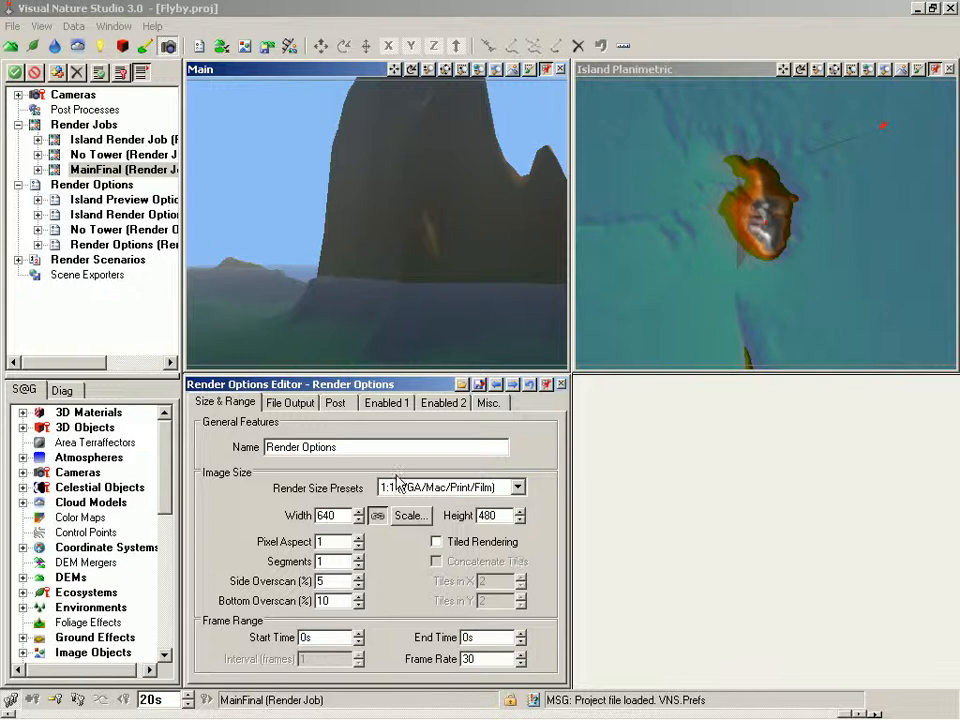
drag(352, 446, 265, 446)
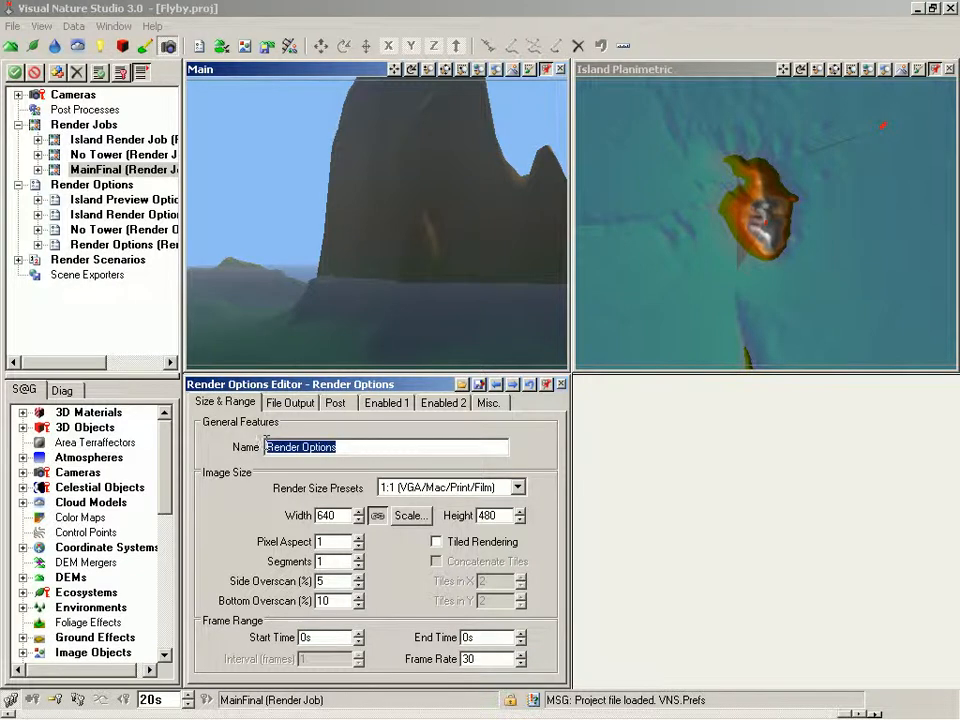
text(MainFinal)
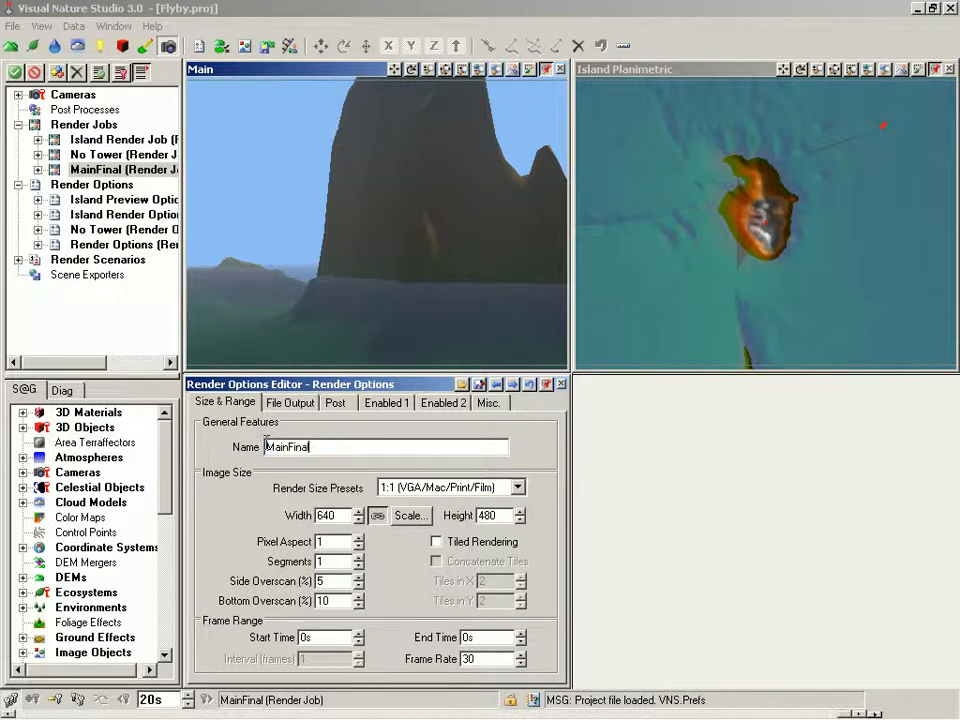
key(Tab)
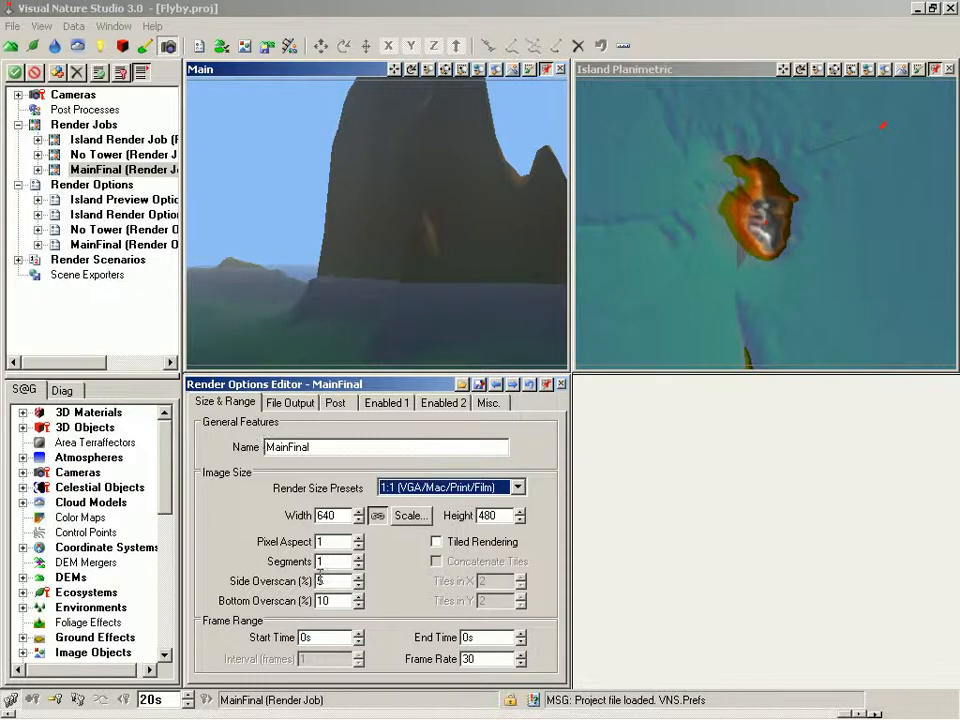
- Set the end time of the MainFinal render options' frame range to 20 seconds
drag(312, 637, 287, 637)
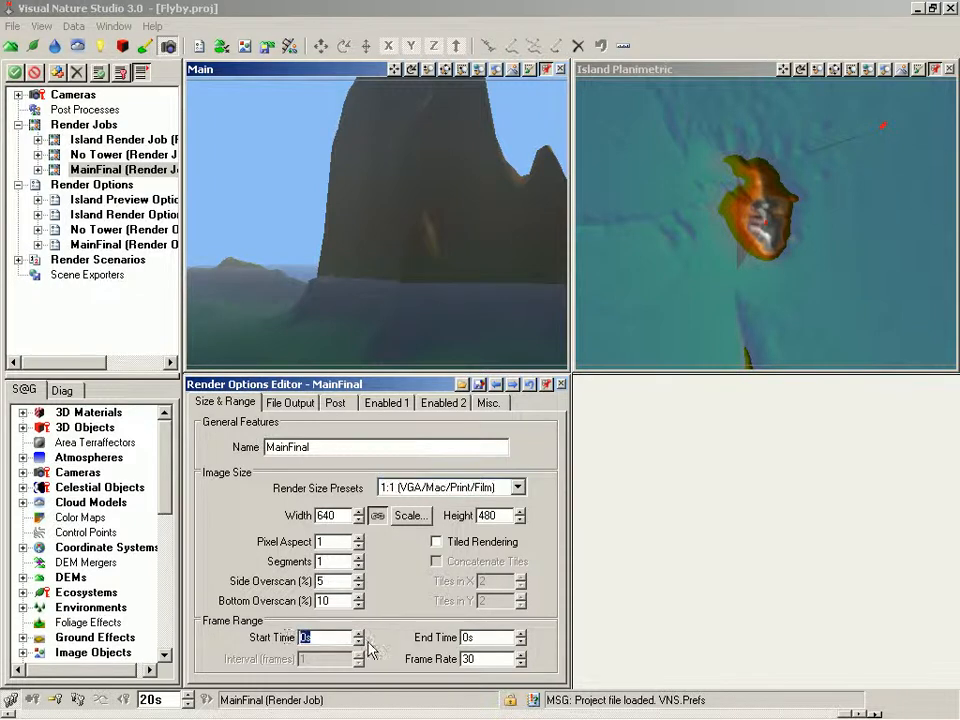
drag(470, 637, 440, 640)
text(20)
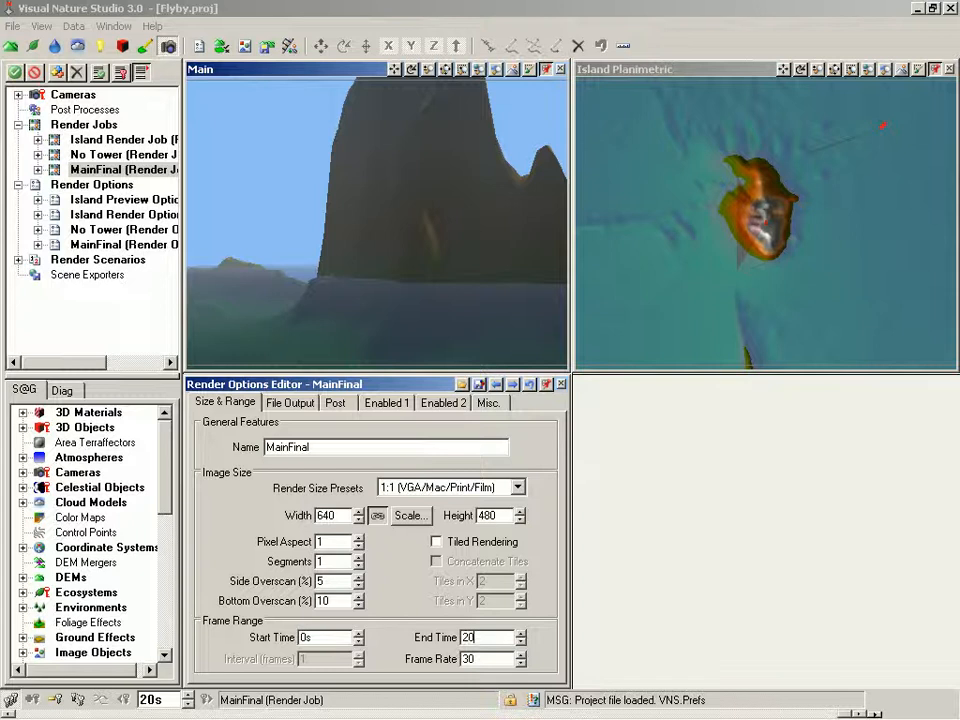
key(Tab)
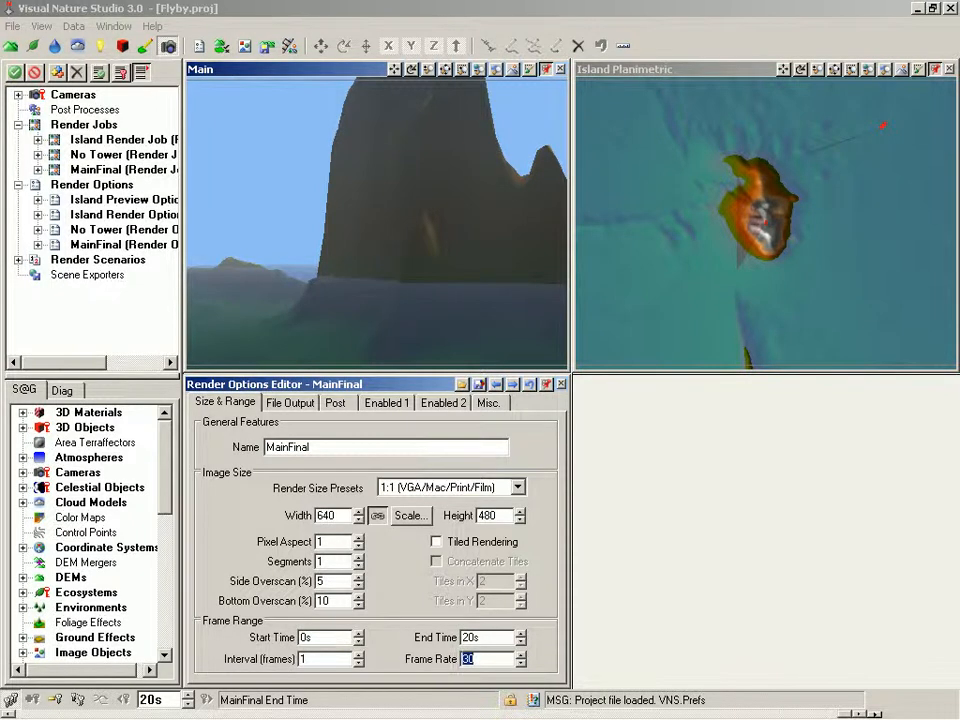
- Add a PNG file output event to the MainFinal render options with the image file WCSFrames:MainFinal
click(291, 403)
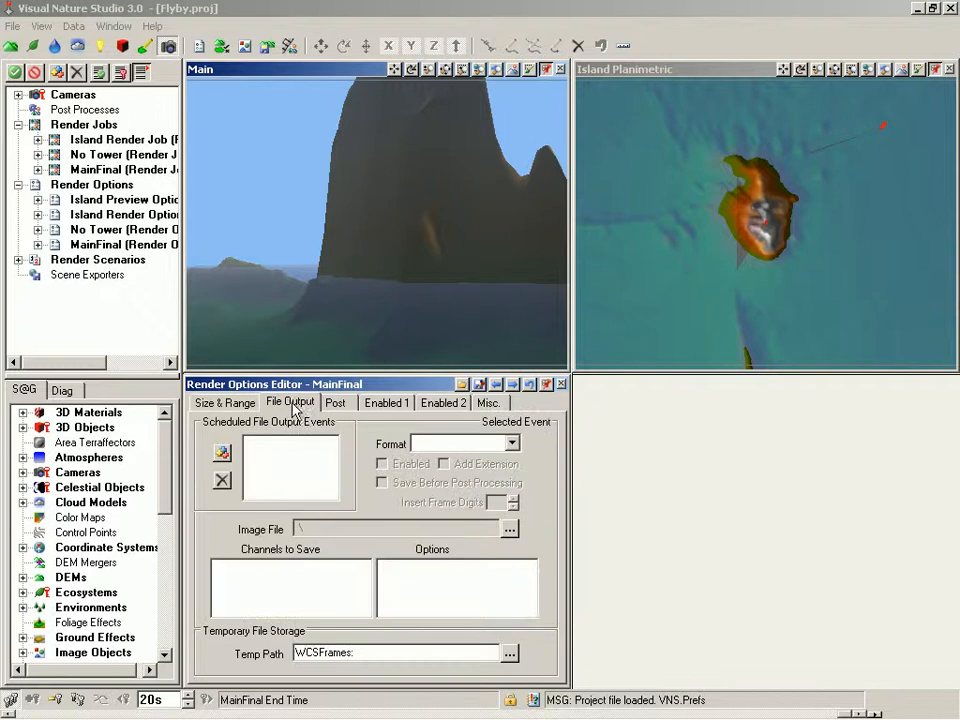
click(222, 453)
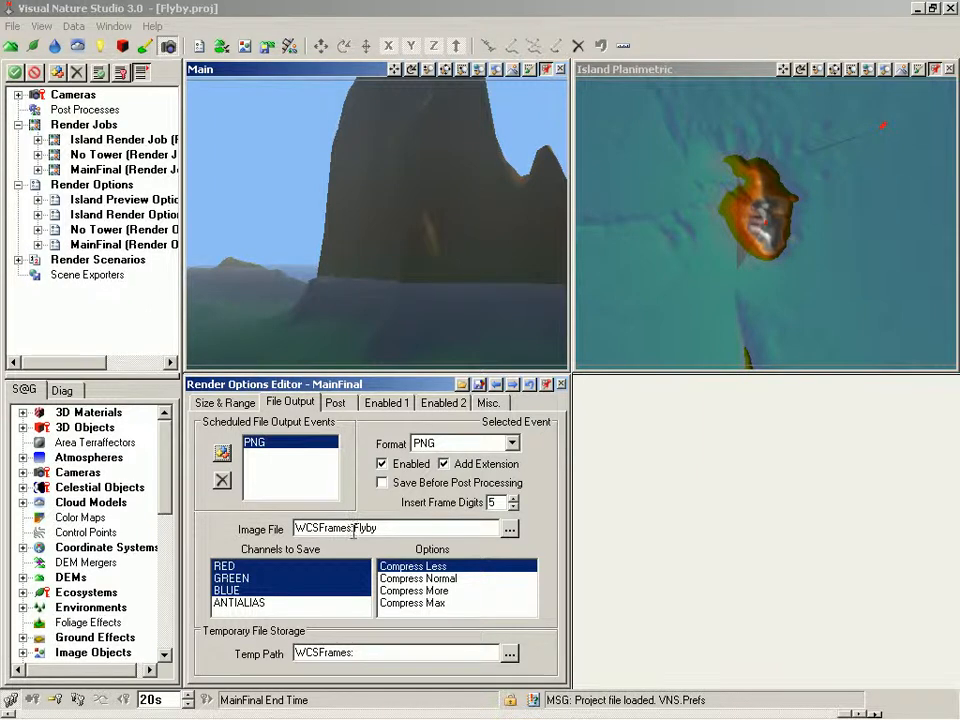
drag(354, 528, 394, 528)
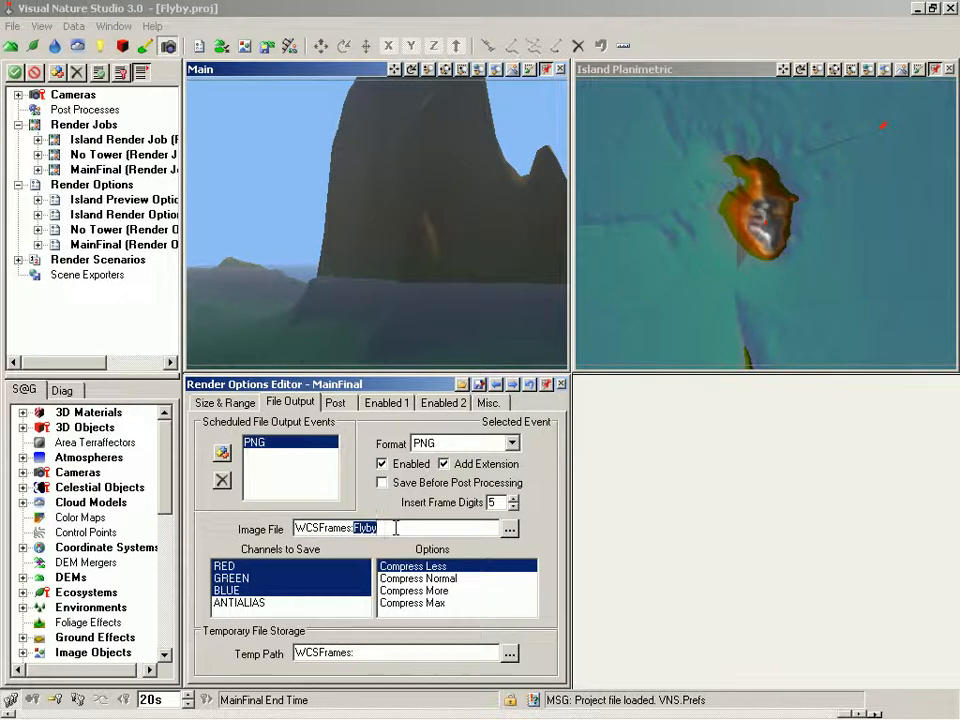
text(MainFinal)
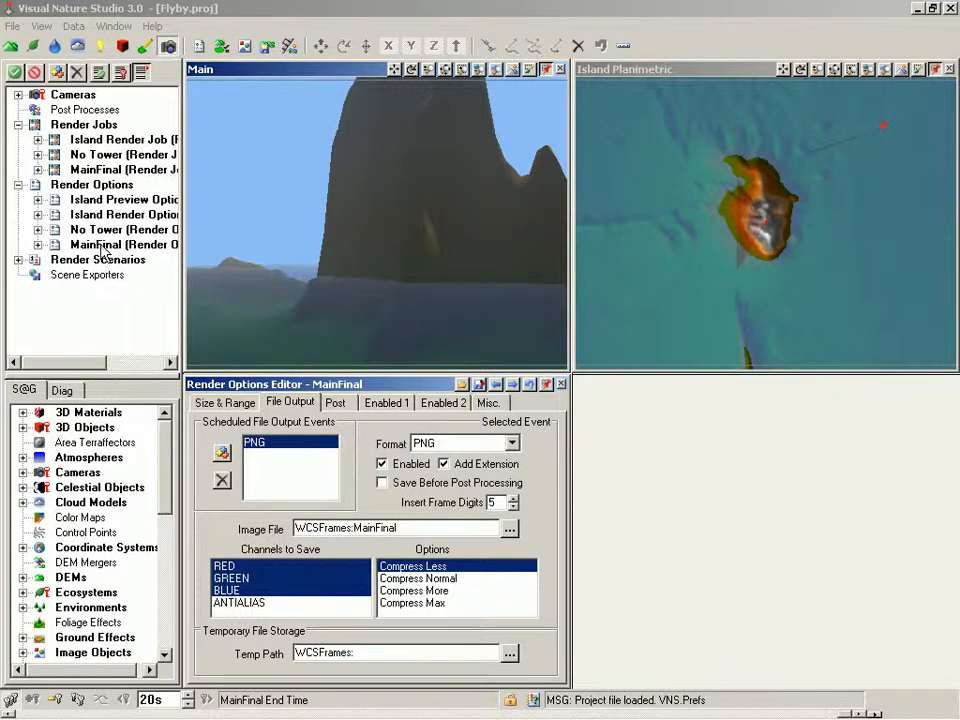
- Duplicate the MainFinal render job and rename the copy MainTest
right_click(82, 170)
click(145, 252)
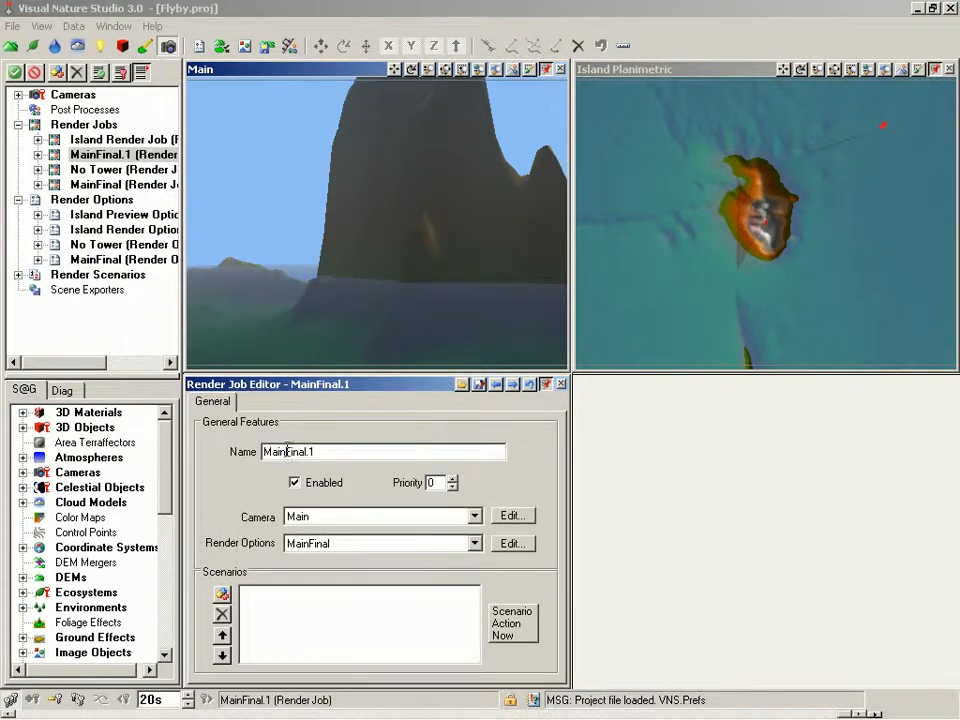
drag(287, 451, 331, 452)
text(Test)
key(Return)
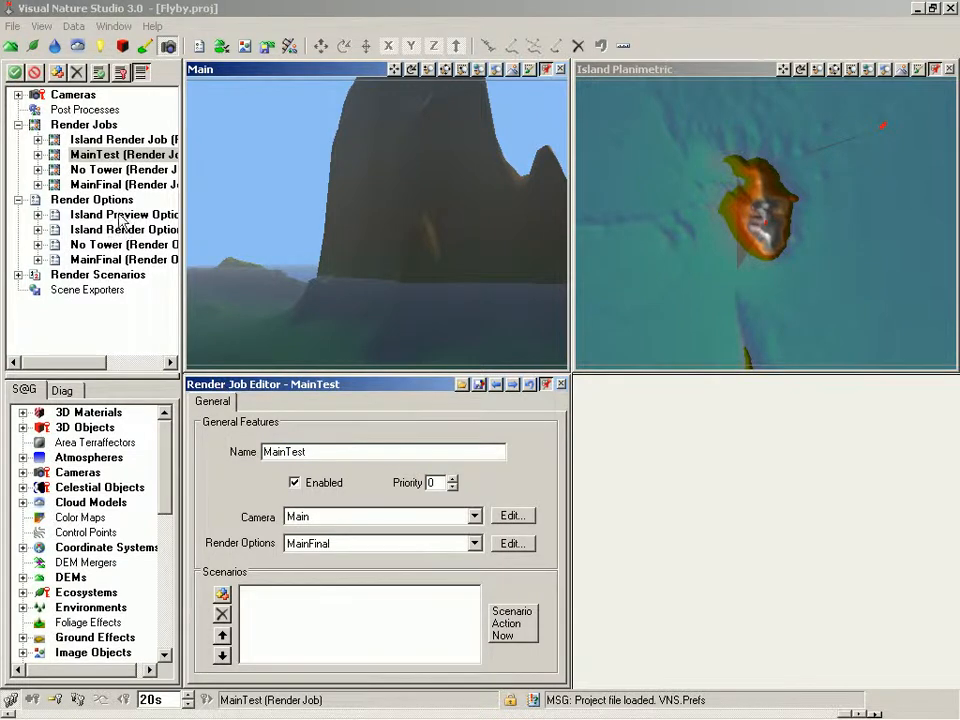
- Duplicate the MainFinal render options and rename the copy MainTest
right_click(98, 268)
click(103, 342)
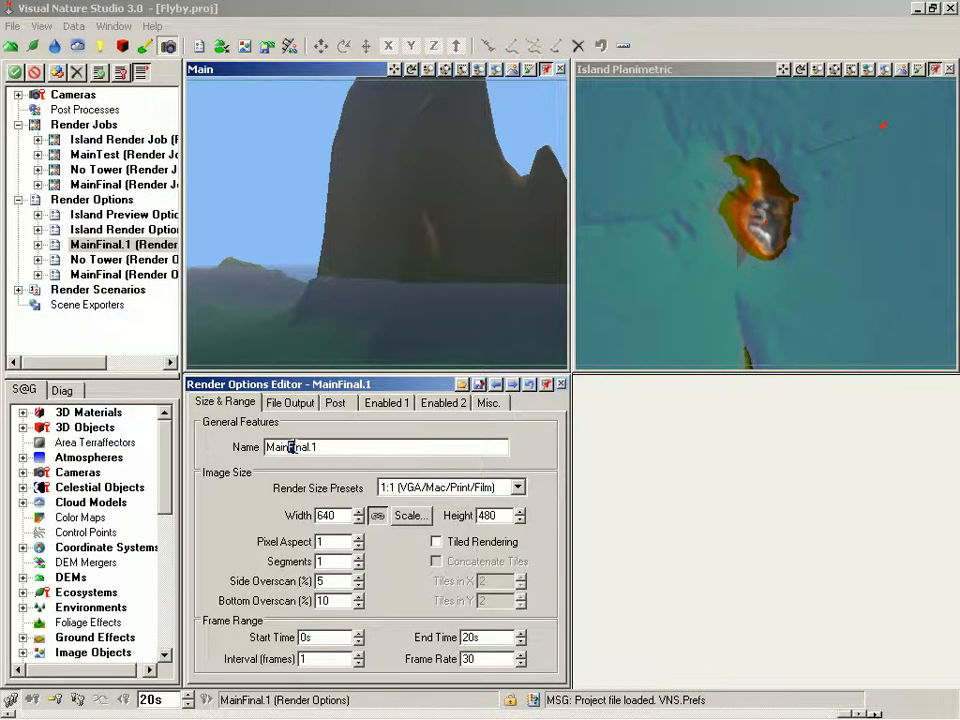
drag(291, 447, 343, 447)
text(Test)
key(Tab)
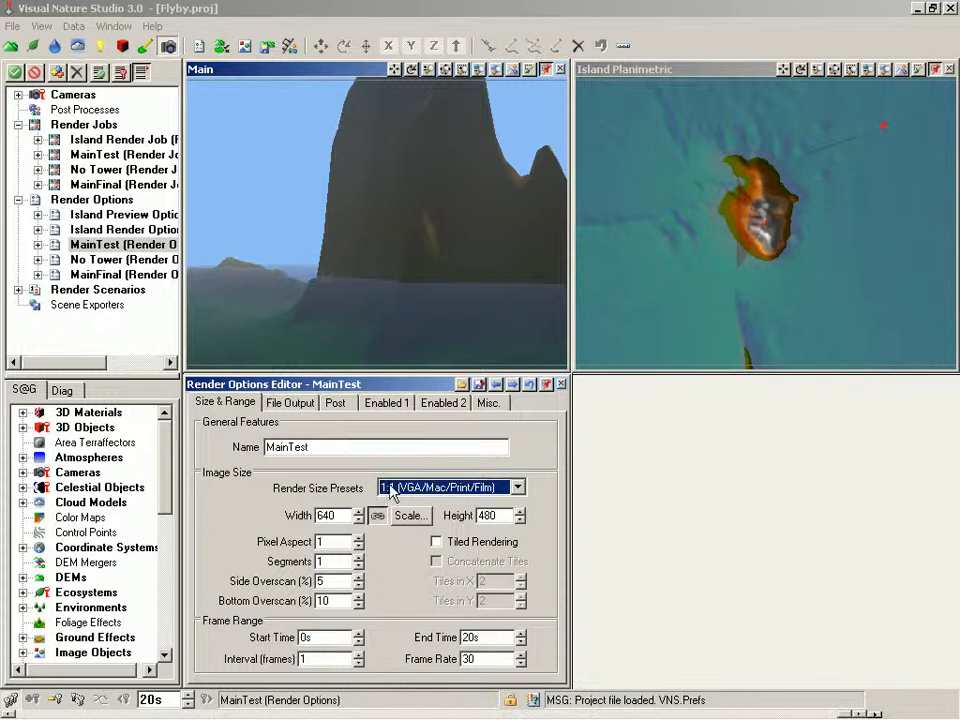
- Scale the MainTest image size by half and set its frame rate to 6
click(411, 521)
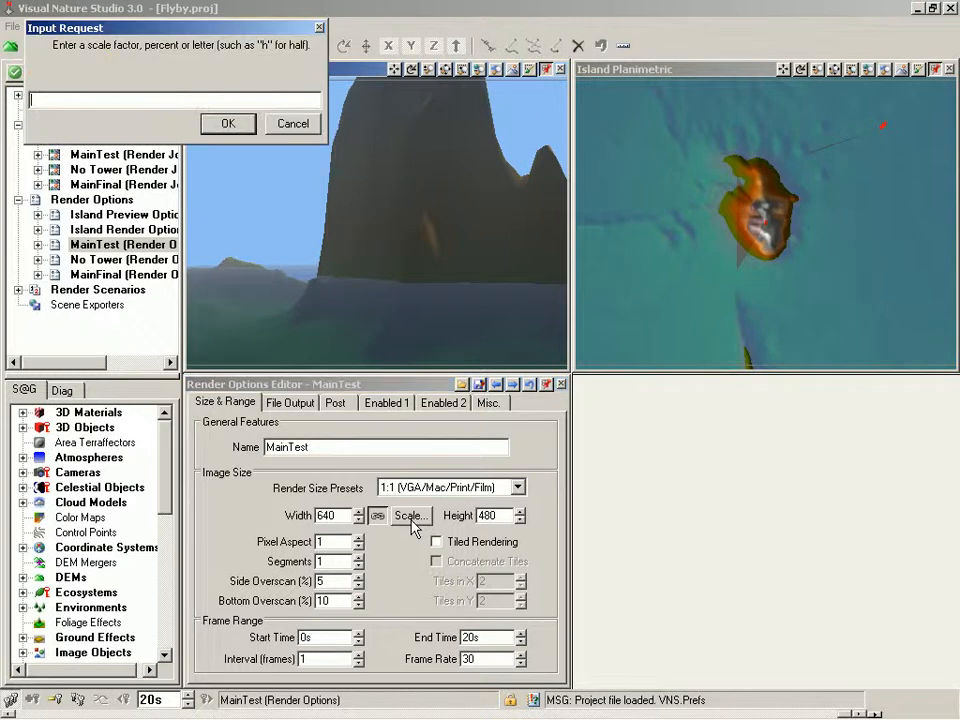
text(h)
key(Return)
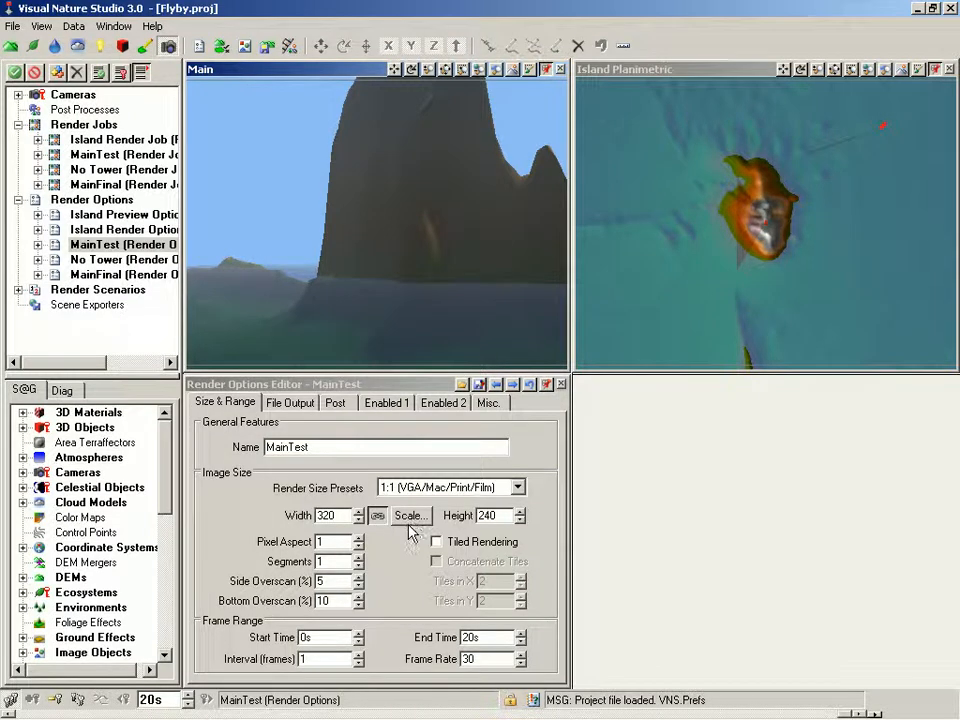
double_click(481, 659)
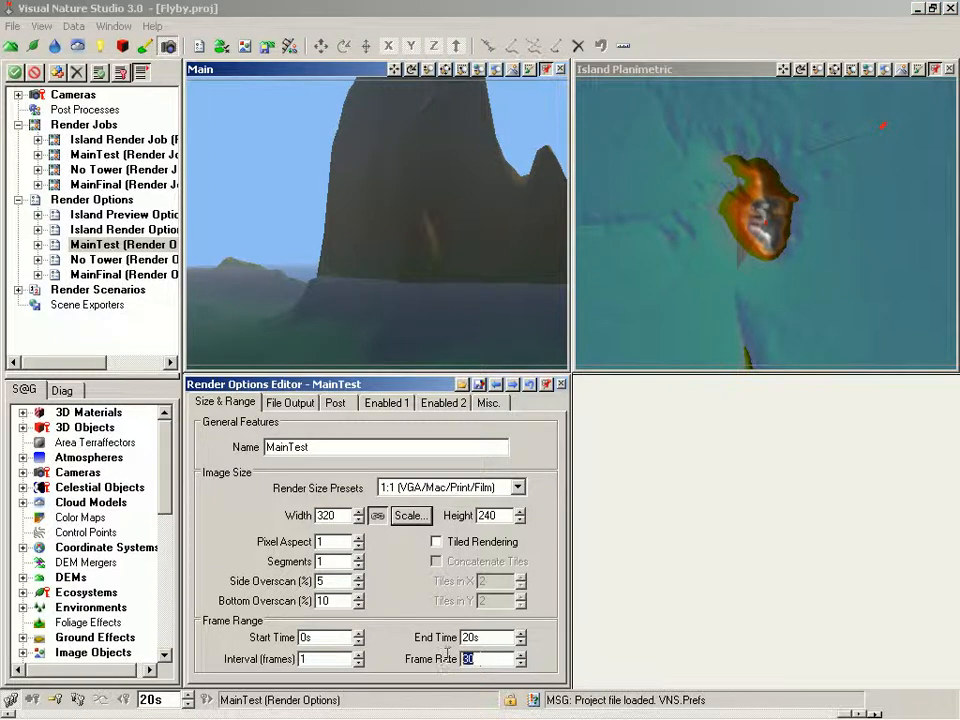
text(6)
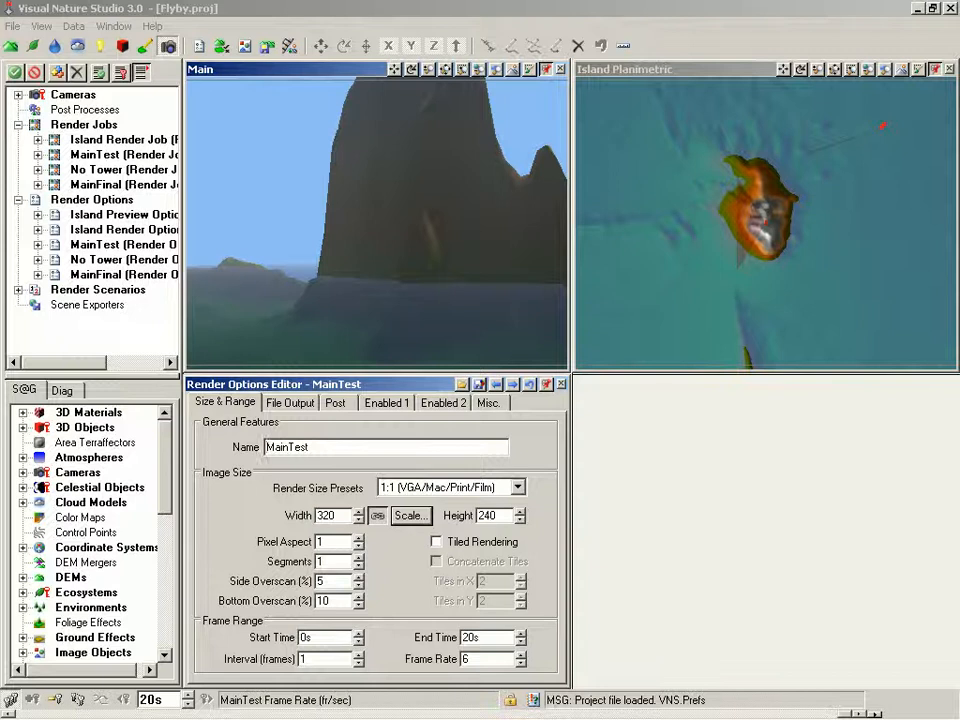
- Change the MainTest file output format to AVI and its image file to WCSFrames:MainTest
click(289, 402)
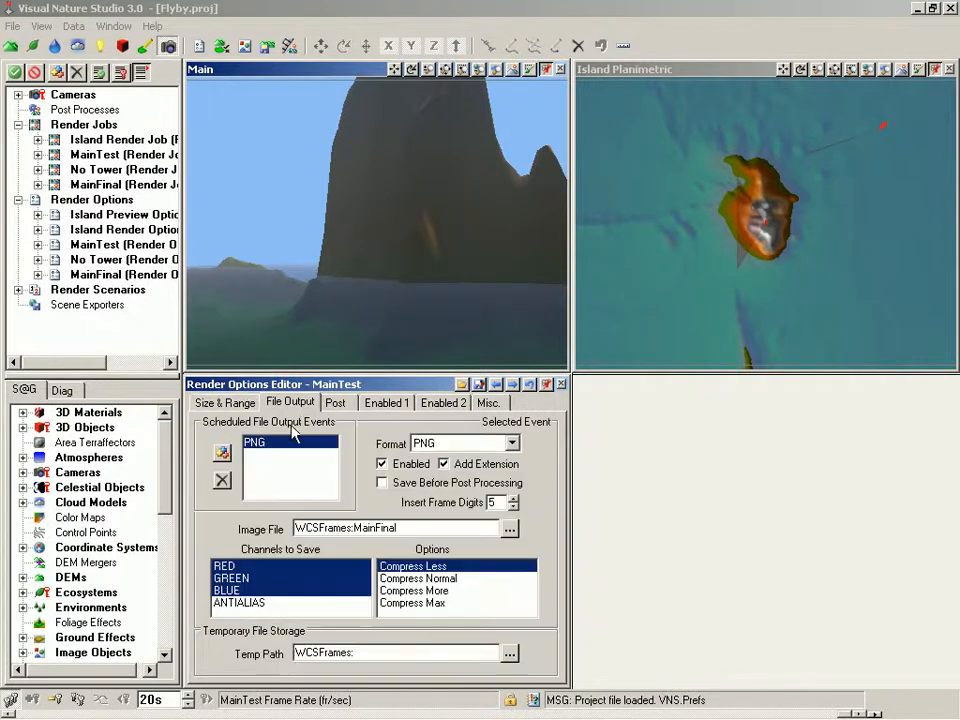
click(511, 443)
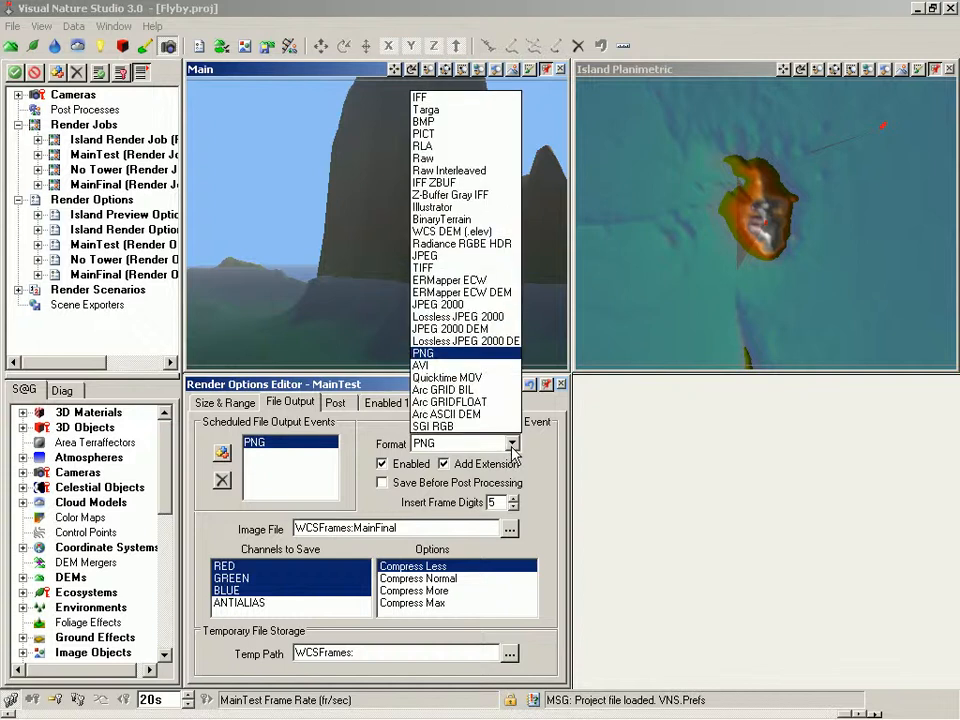
click(484, 366)
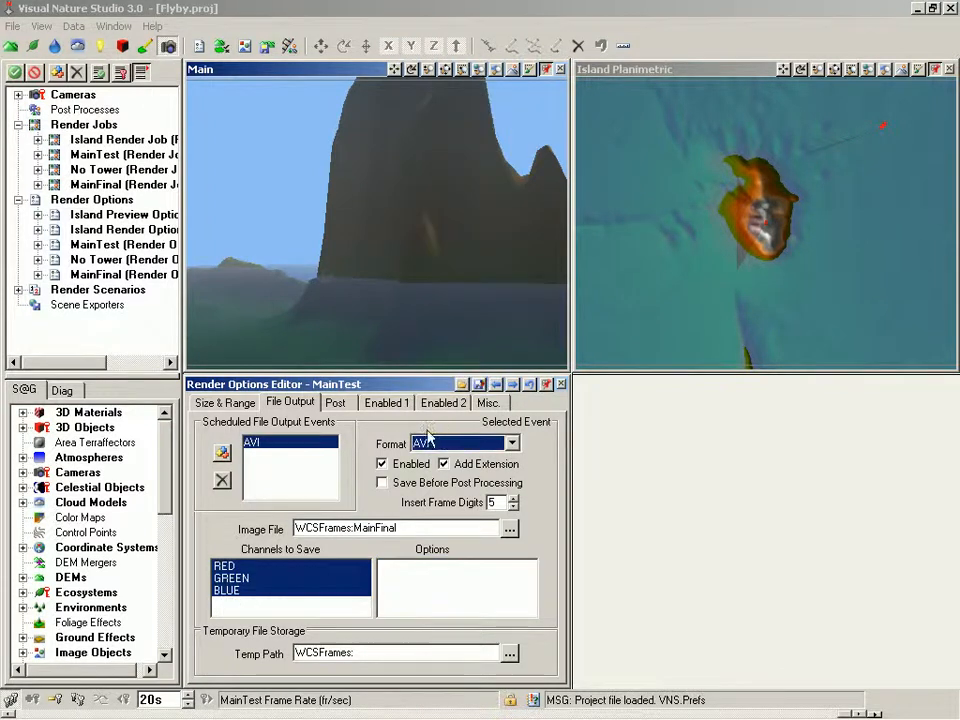
drag(379, 527, 426, 526)
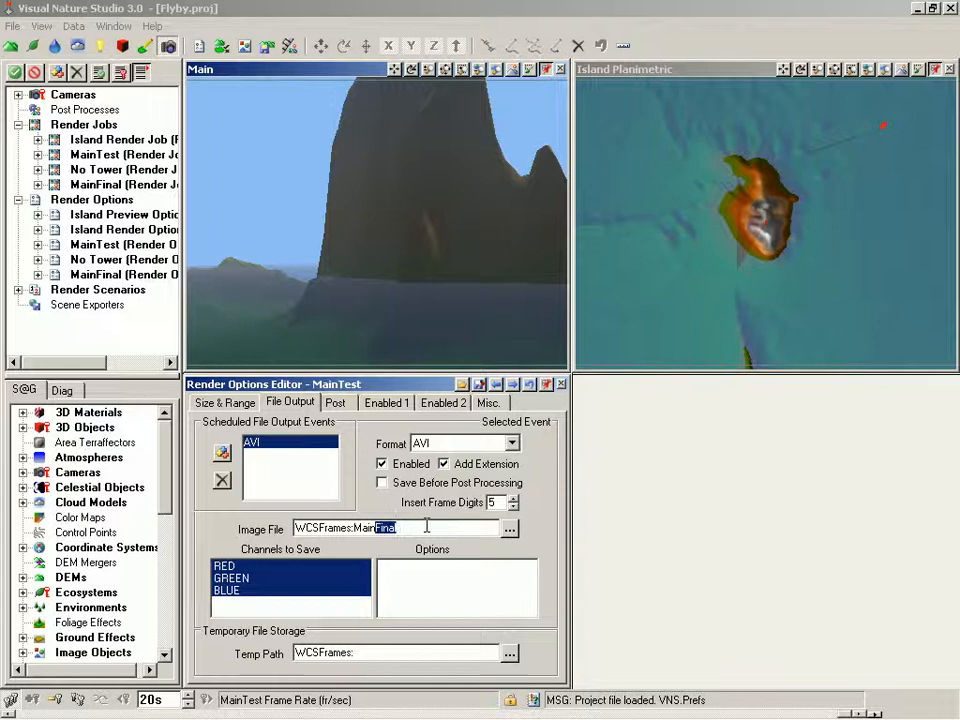
text(Test)
- Apply the MainTest render options to the MainTest render job and close both editors
drag(92, 253, 87, 158)
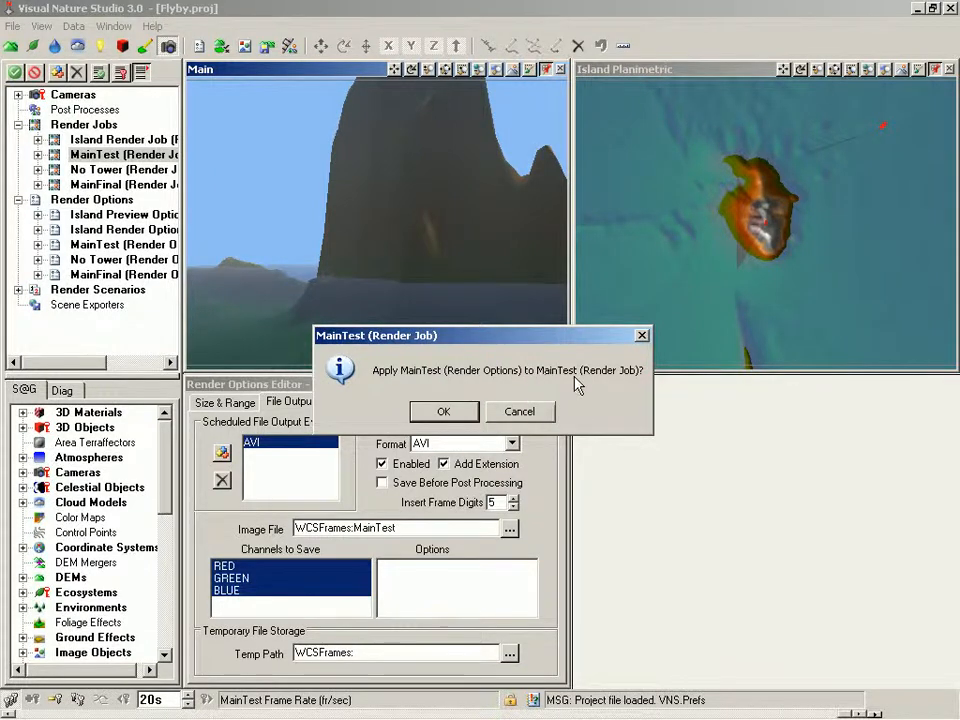
click(444, 412)
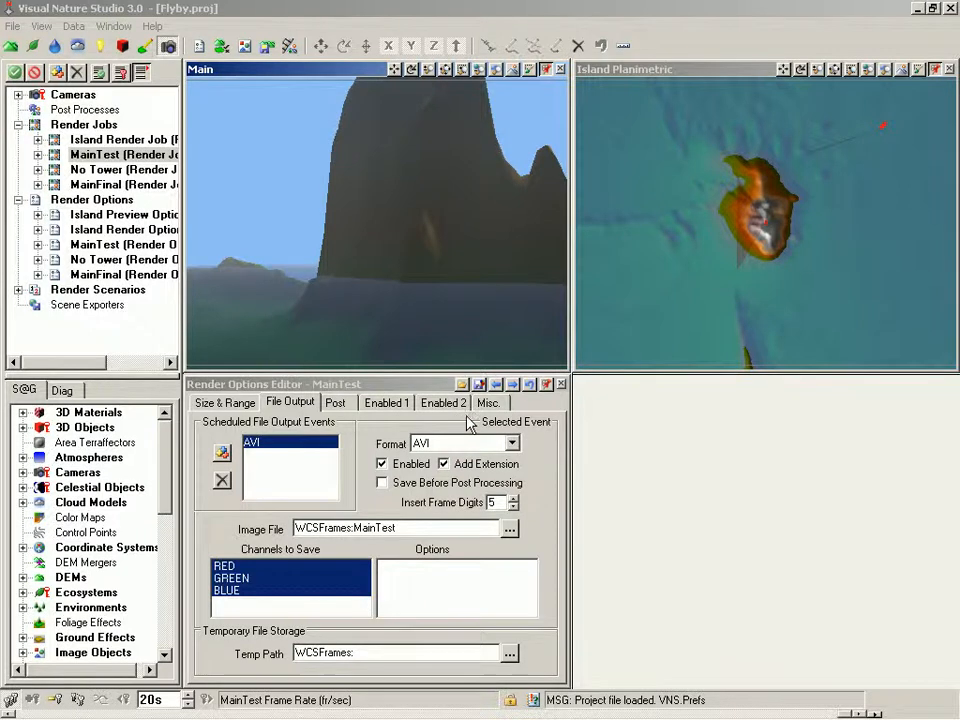
click(561, 385)
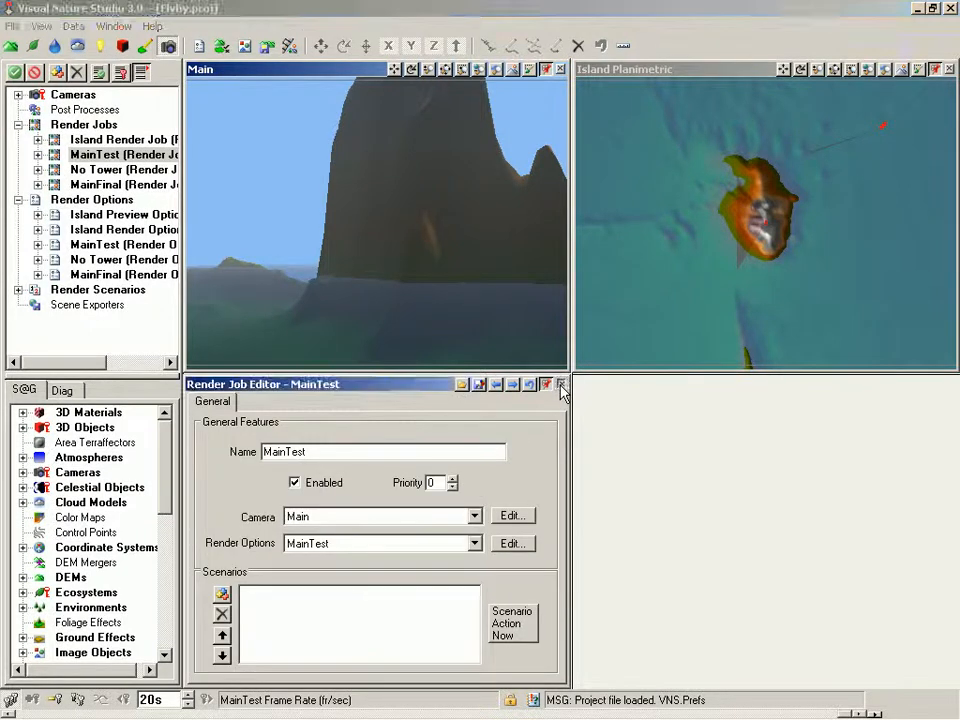
click(561, 386)
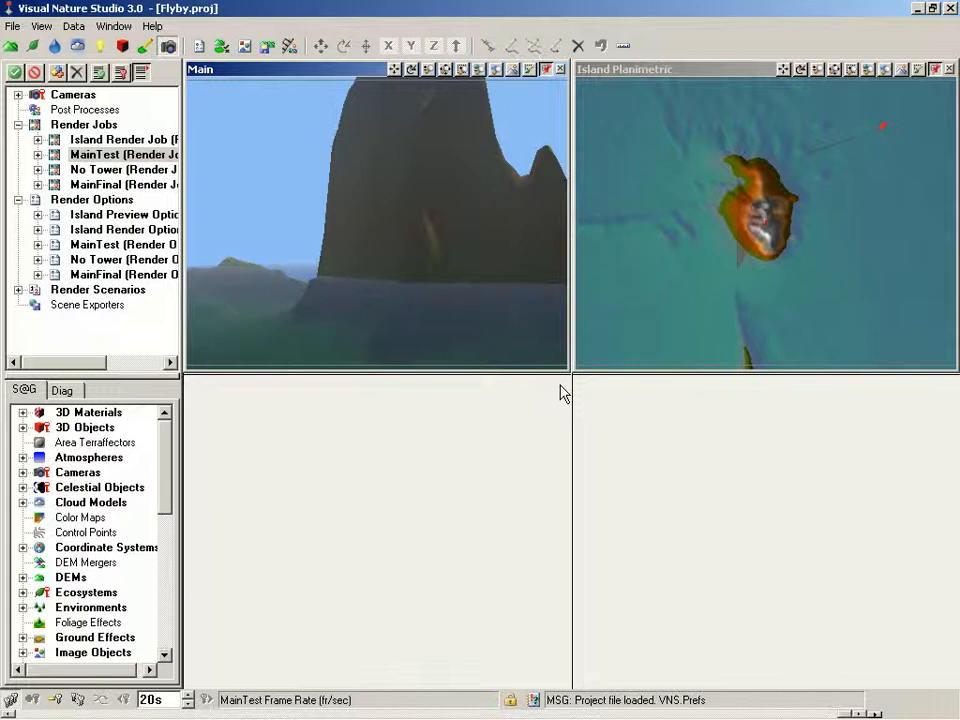
- Open the render control and disable the Island Render Job, No Tower and MainFinal jobs
click(288, 46)
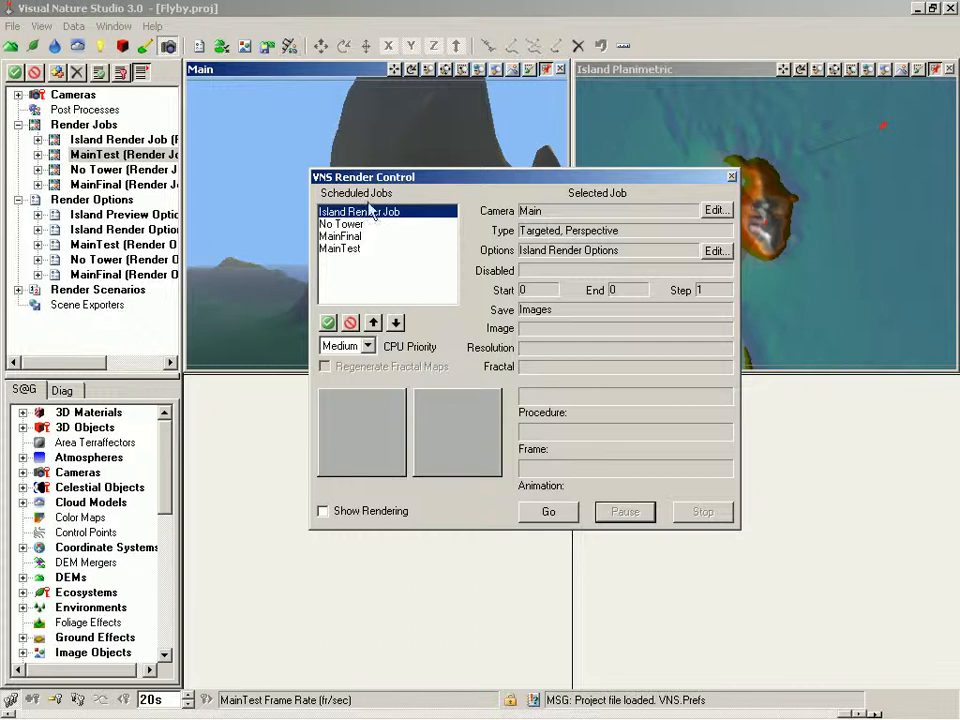
click(351, 324)
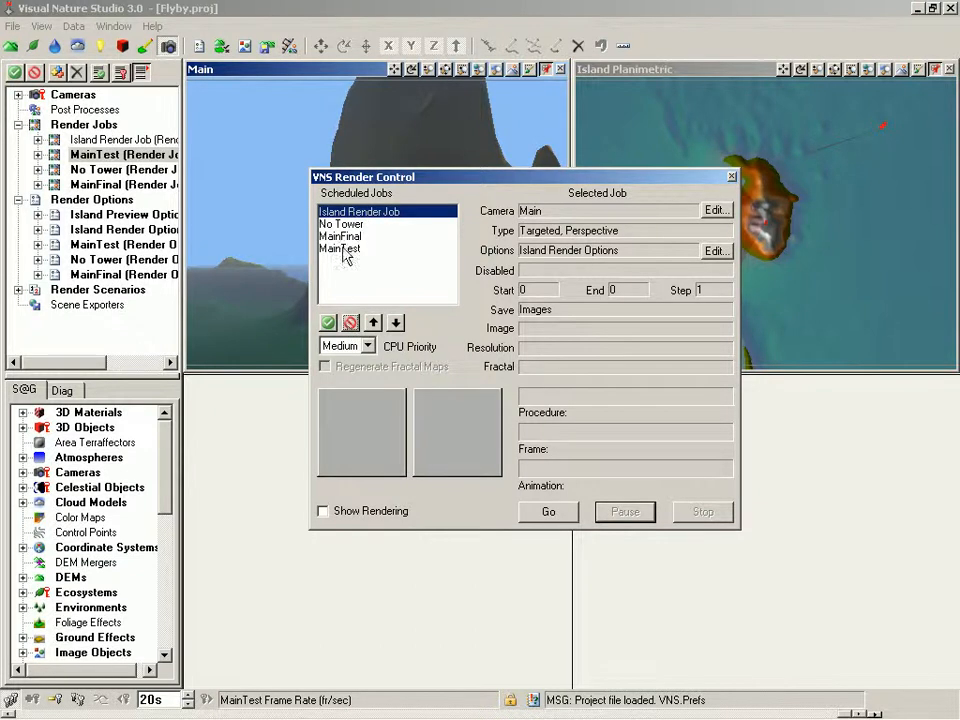
click(344, 226)
click(351, 324)
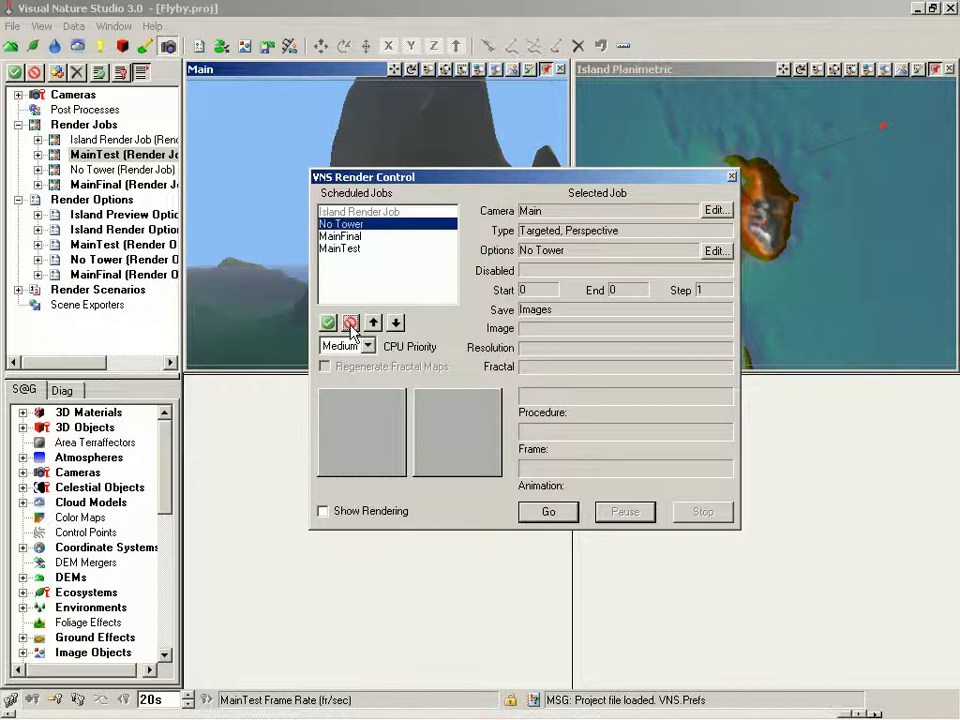
click(338, 237)
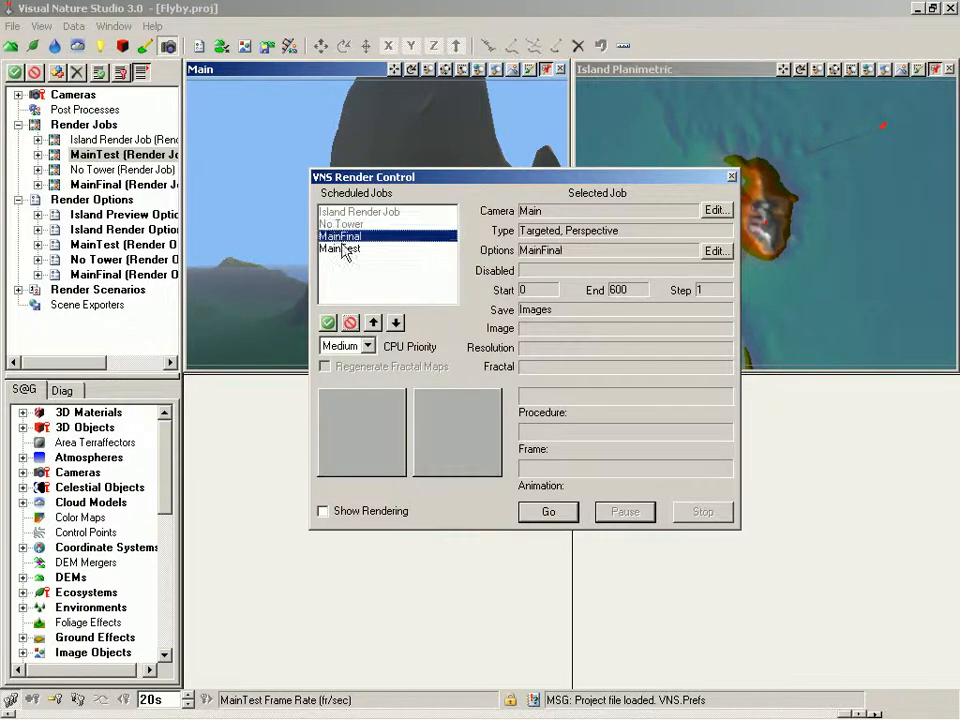
click(352, 324)
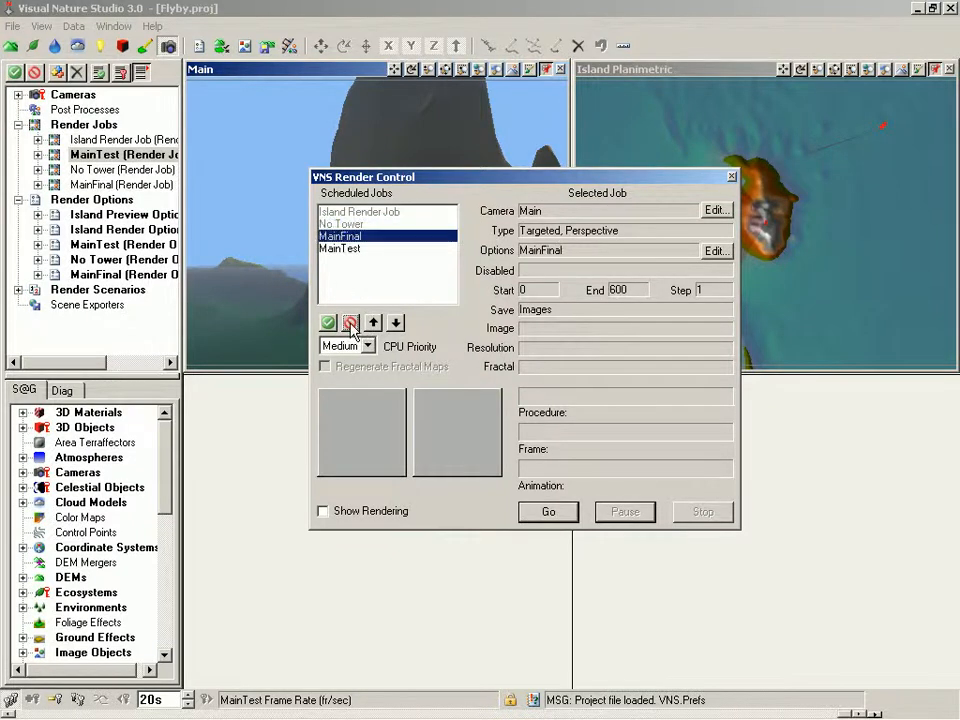
- Start rendering the MainTest job with the Depth Maps fractal method and agree to generate the fractal depth maps now
click(345, 254)
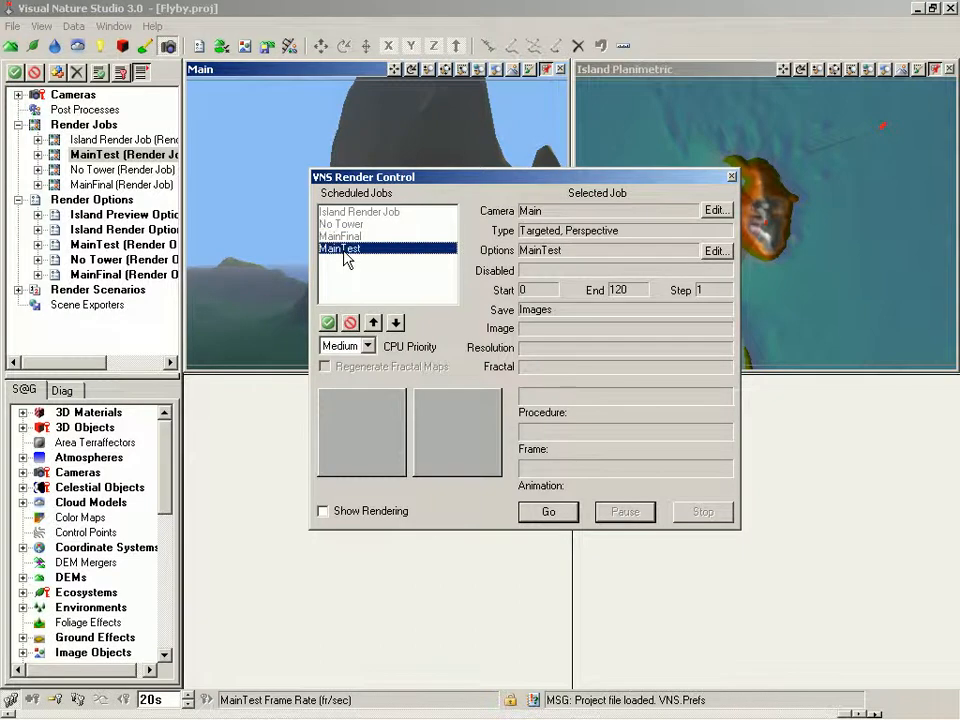
click(547, 512)
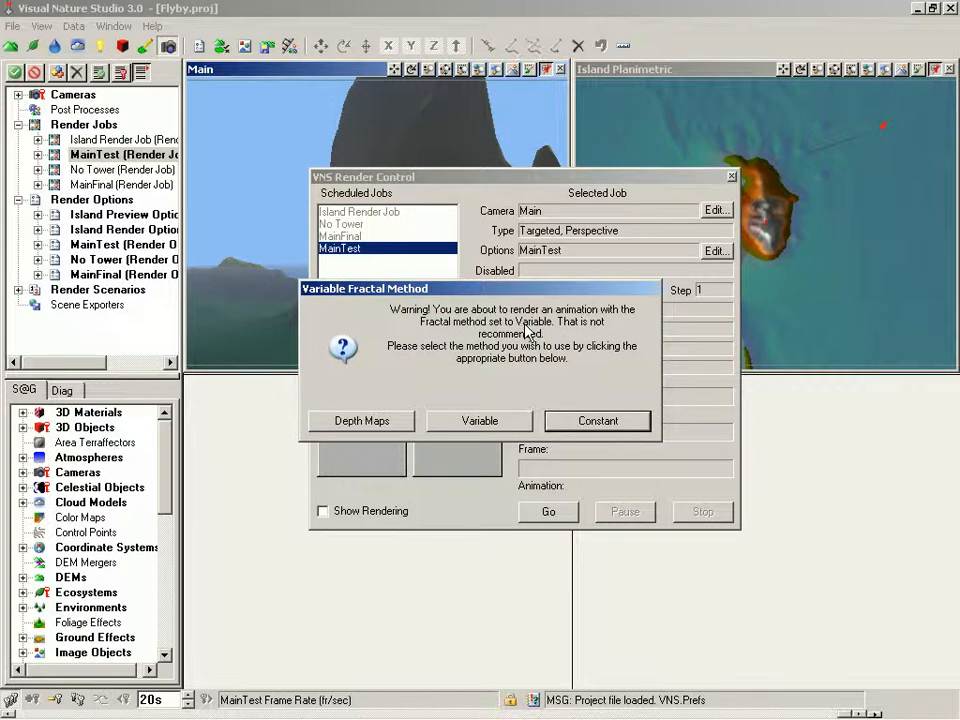
click(358, 423)
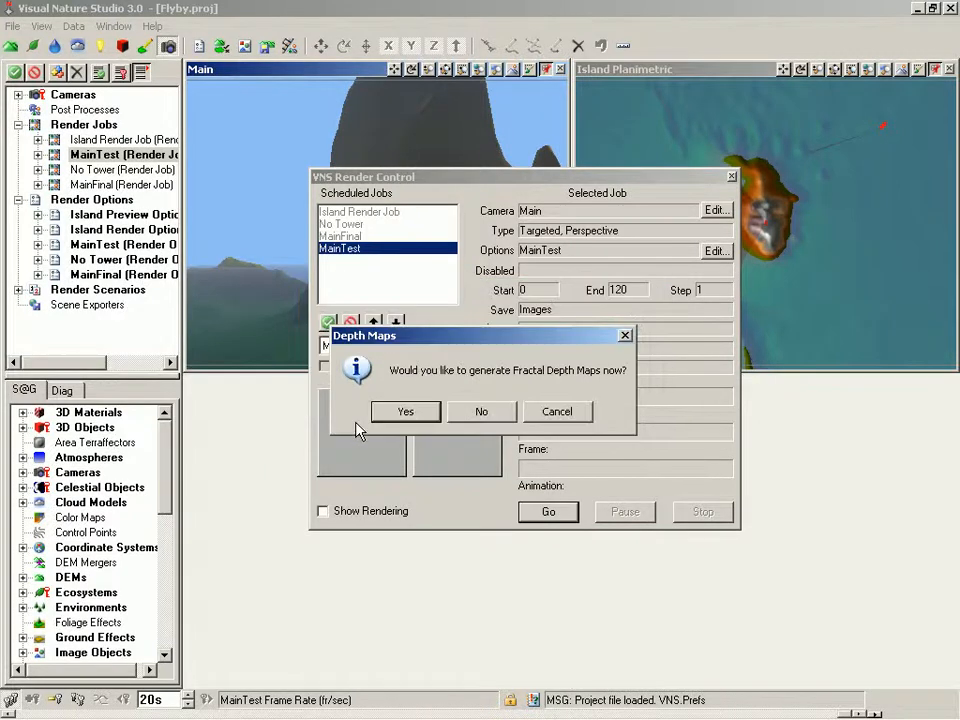
click(405, 411)
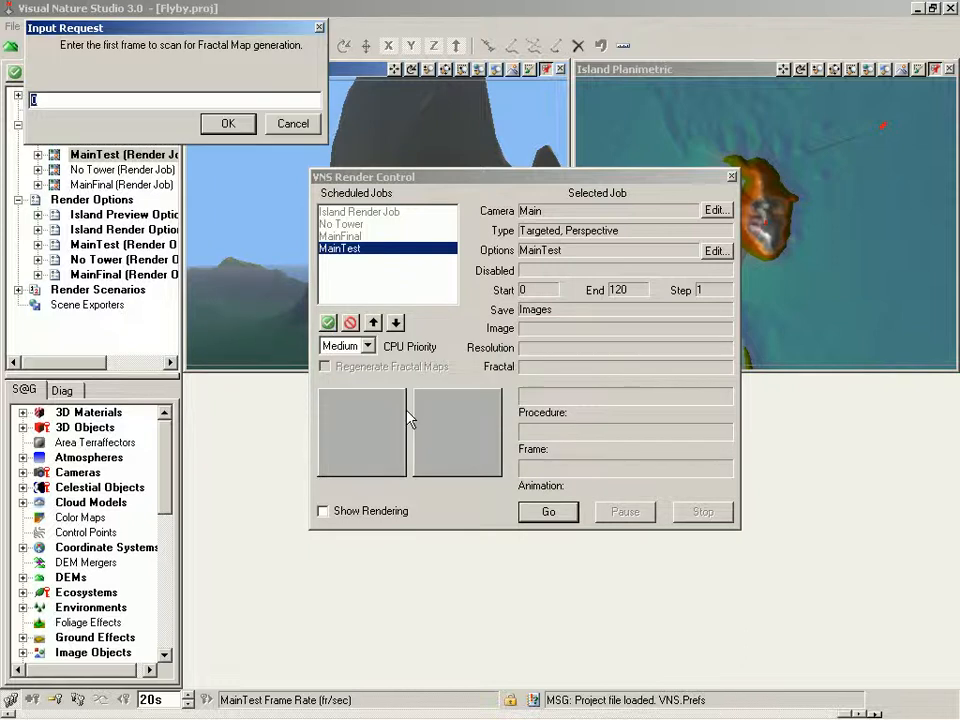
- Generate the fractal depth maps by scanning frames 0 to 600 at an interval of 5
drag(150, 28, 490, 311)
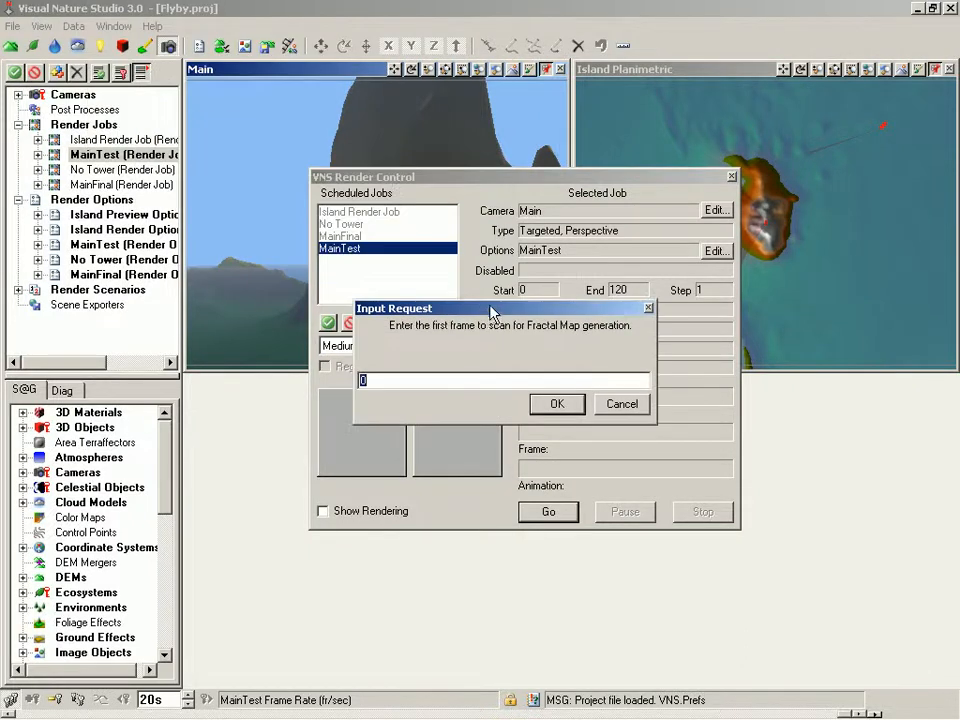
click(557, 405)
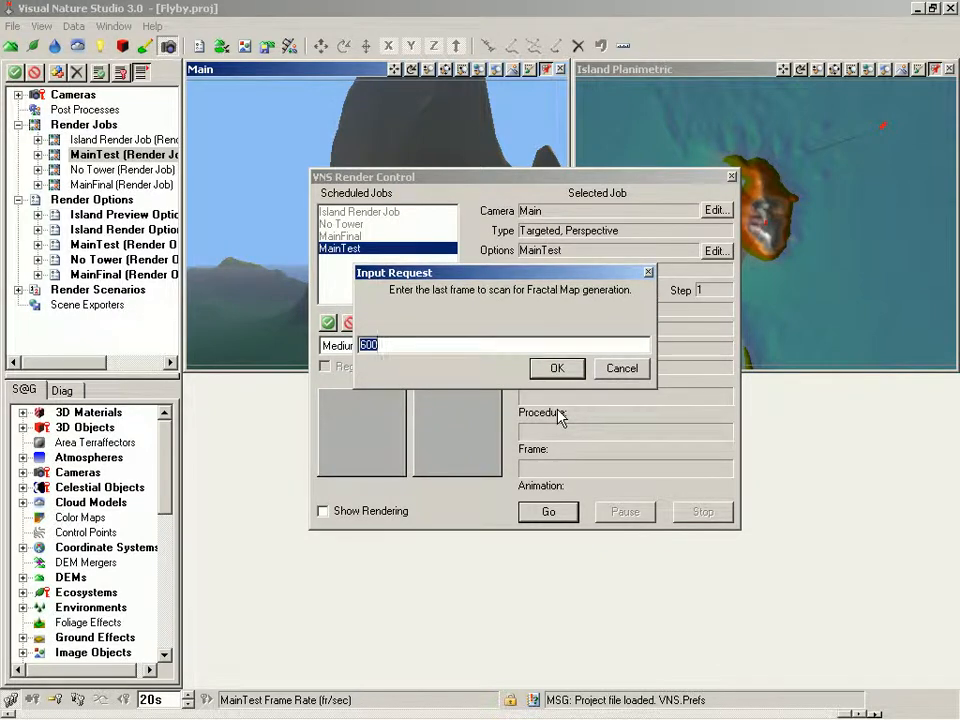
click(554, 368)
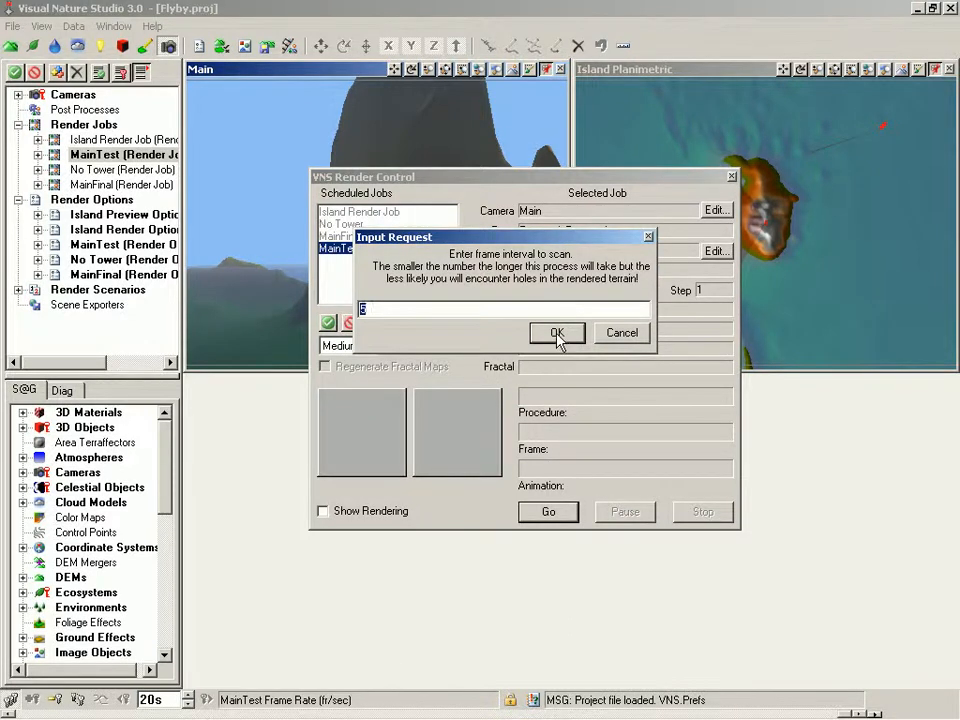
click(556, 332)
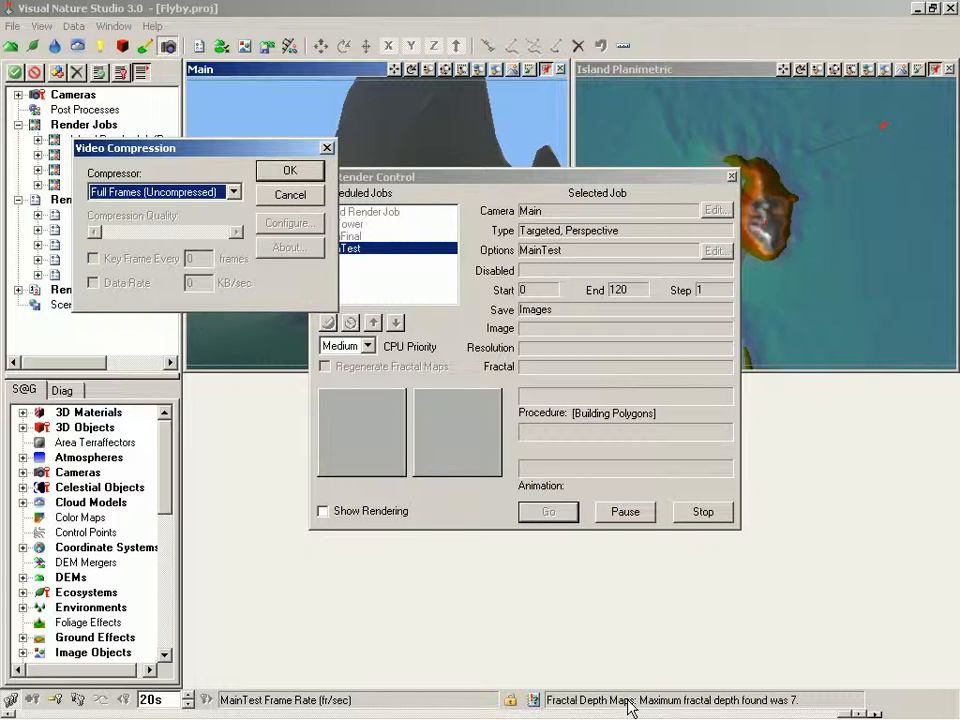
- Render the MainTest AVI with Full Frames (Uncompressed) compression, view the MainTest.avi playback and close it
click(290, 173)
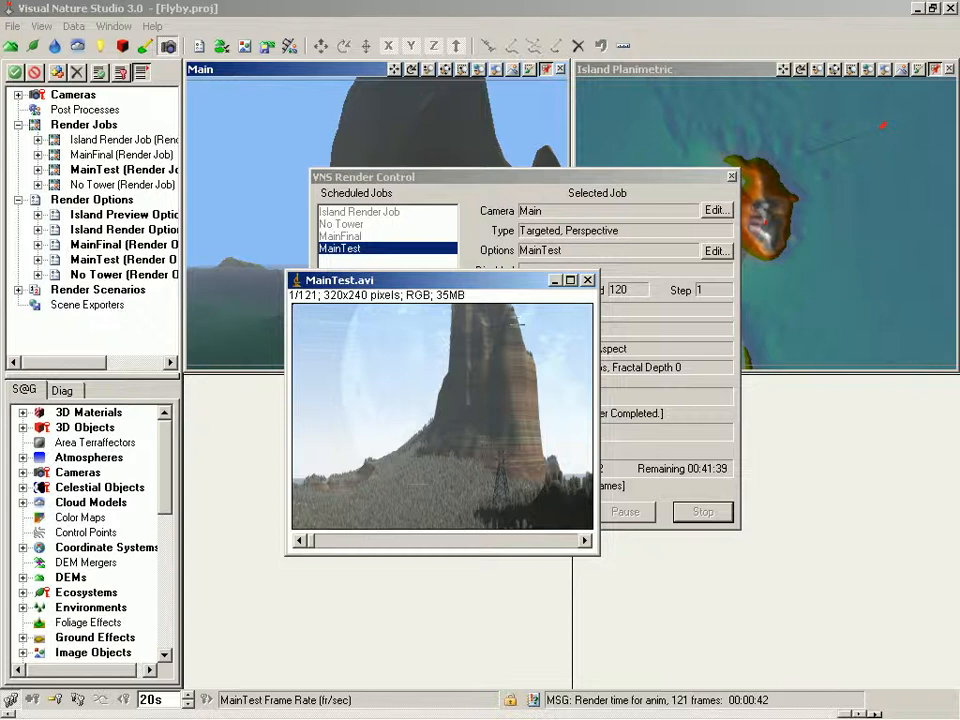
click(588, 280)
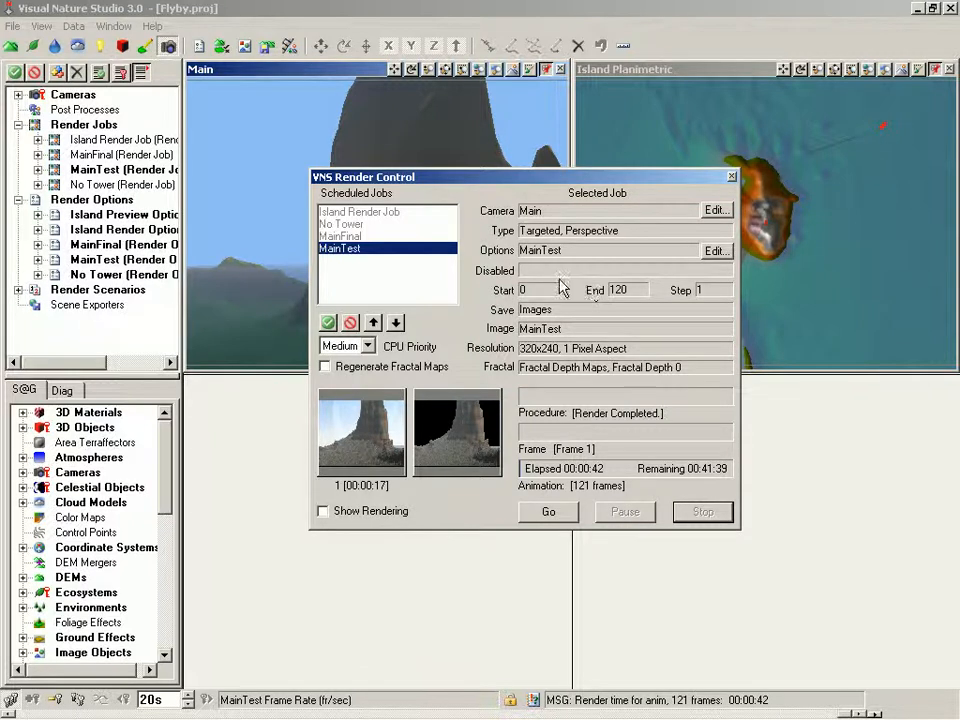
- Disable the MainTest job, enable MainFinal in its place and start rendering it
click(351, 323)
click(342, 236)
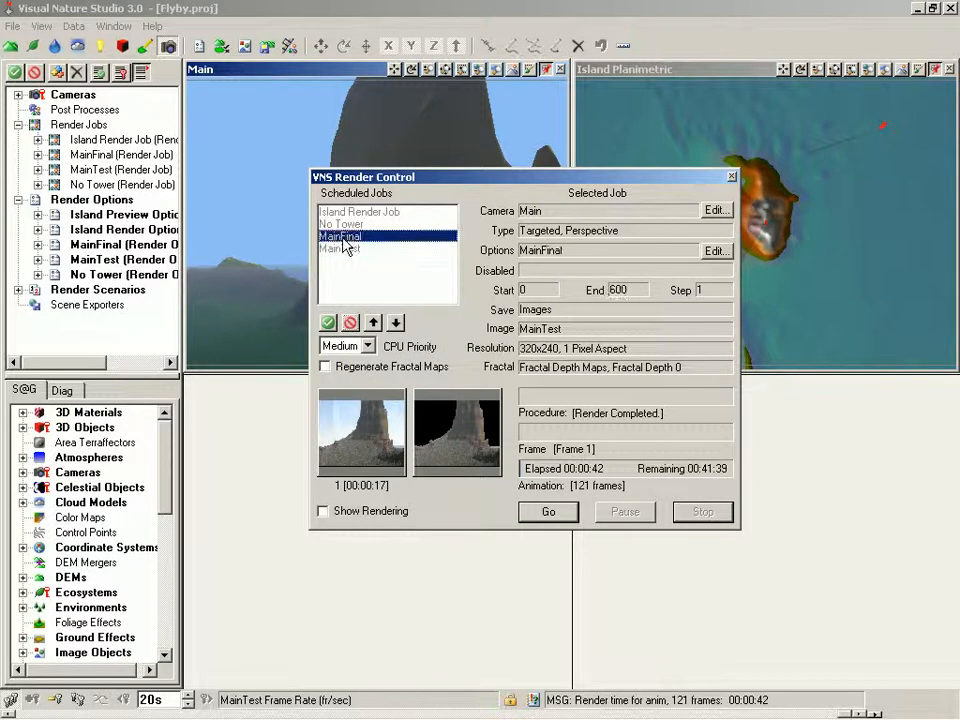
click(328, 324)
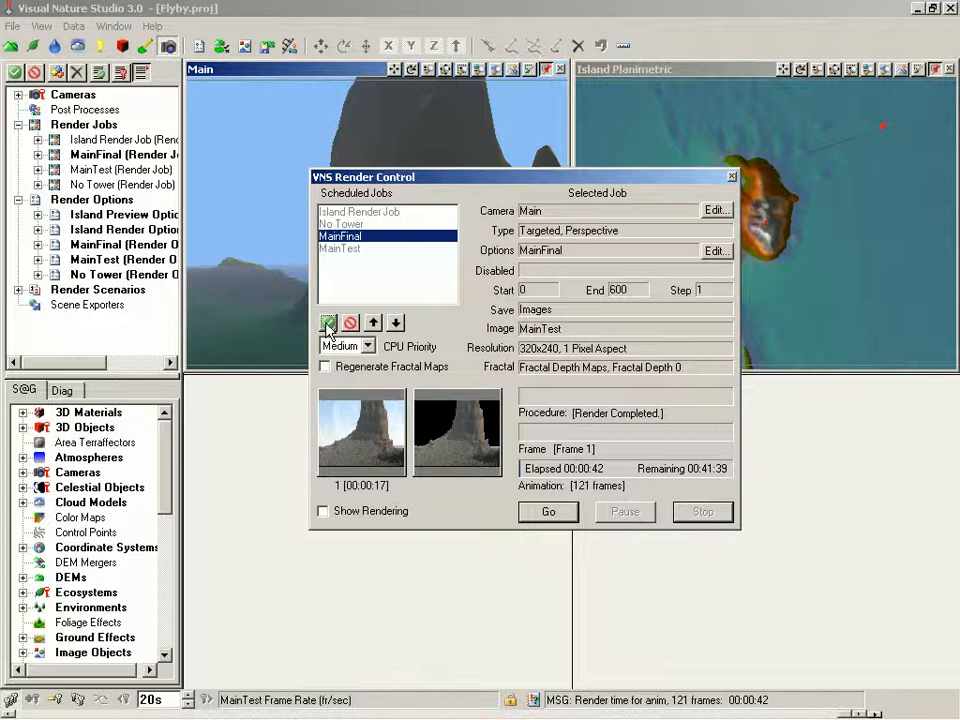
click(548, 512)
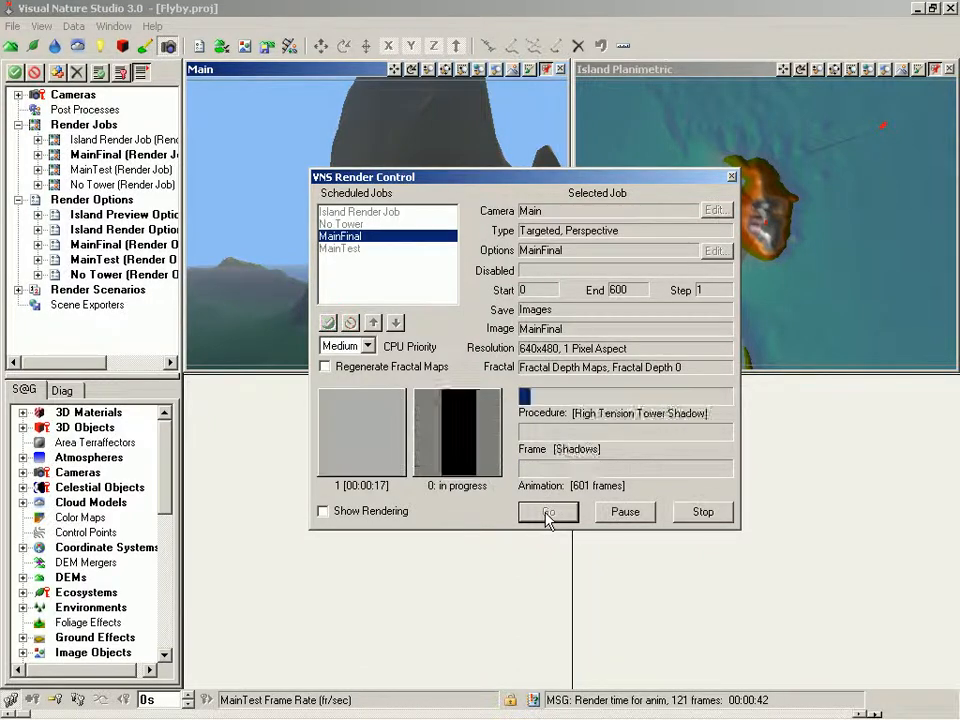